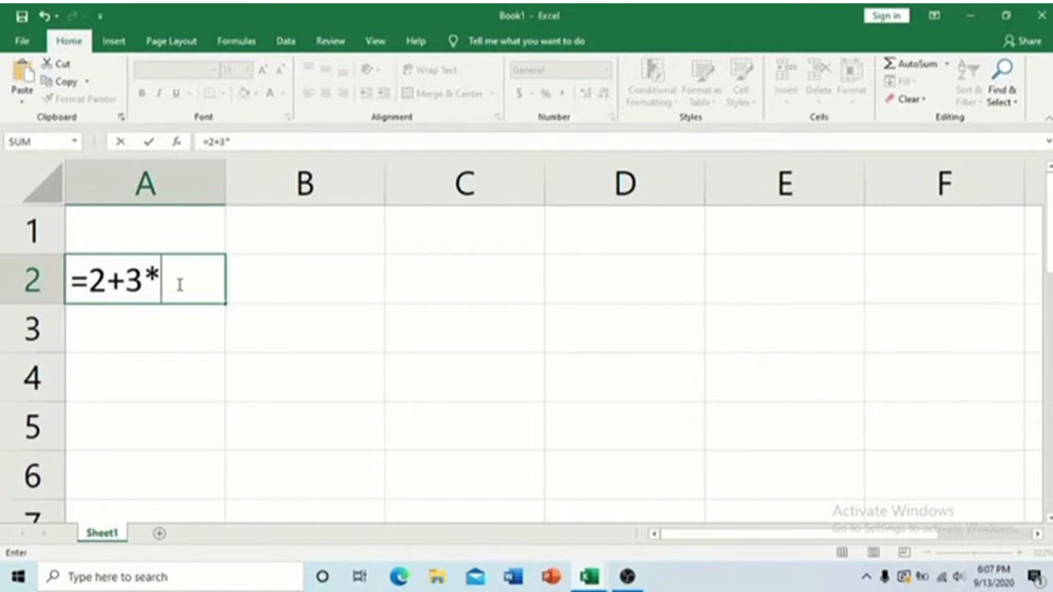
Complete the formula in cell A2 as =2+3*2, and reopen the cell to review the formula.
type("2")
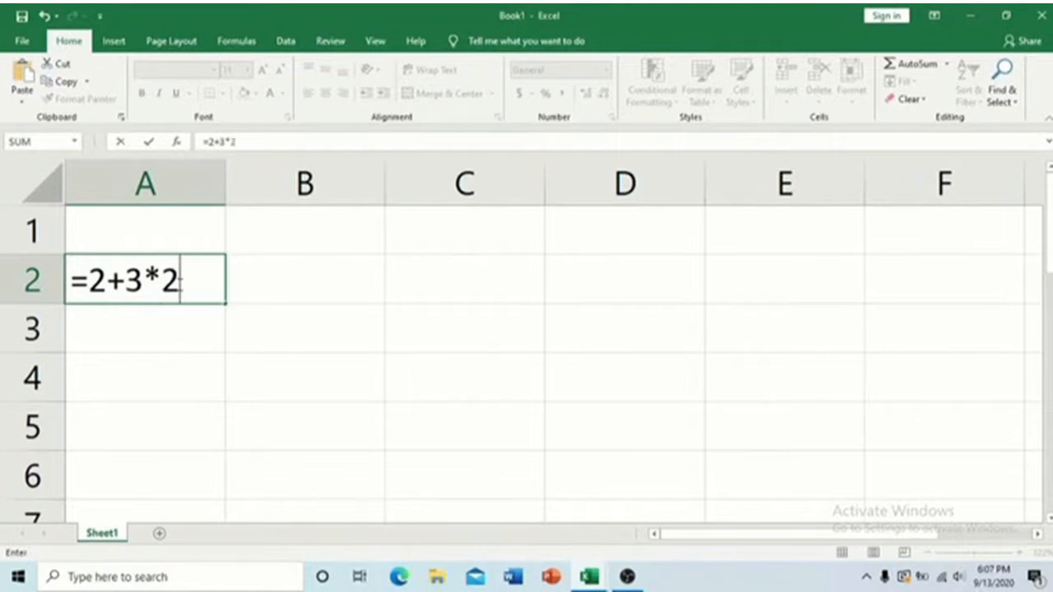
key("Return")
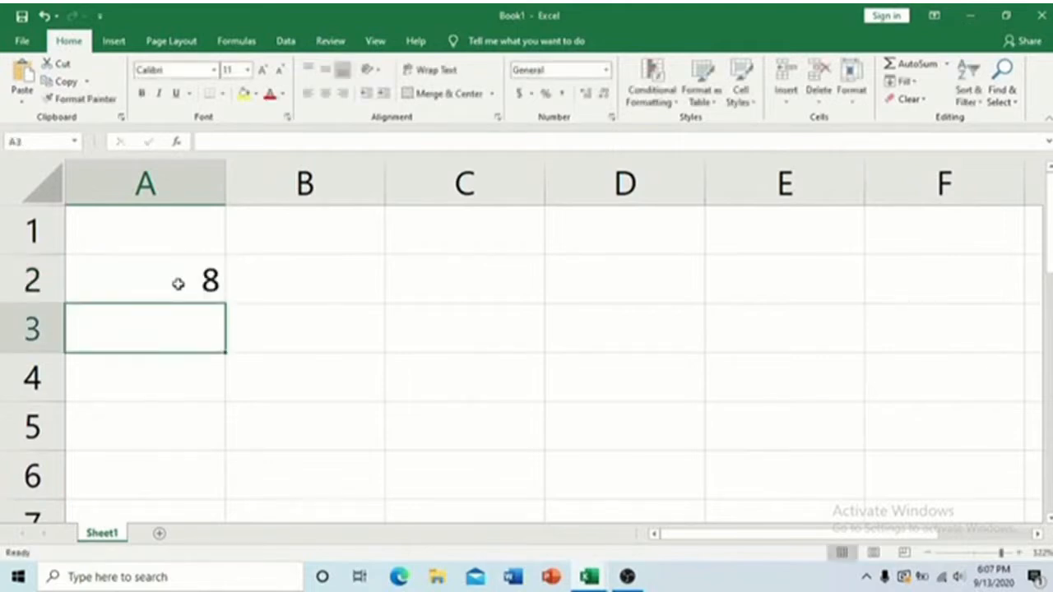
left_click(178, 283)
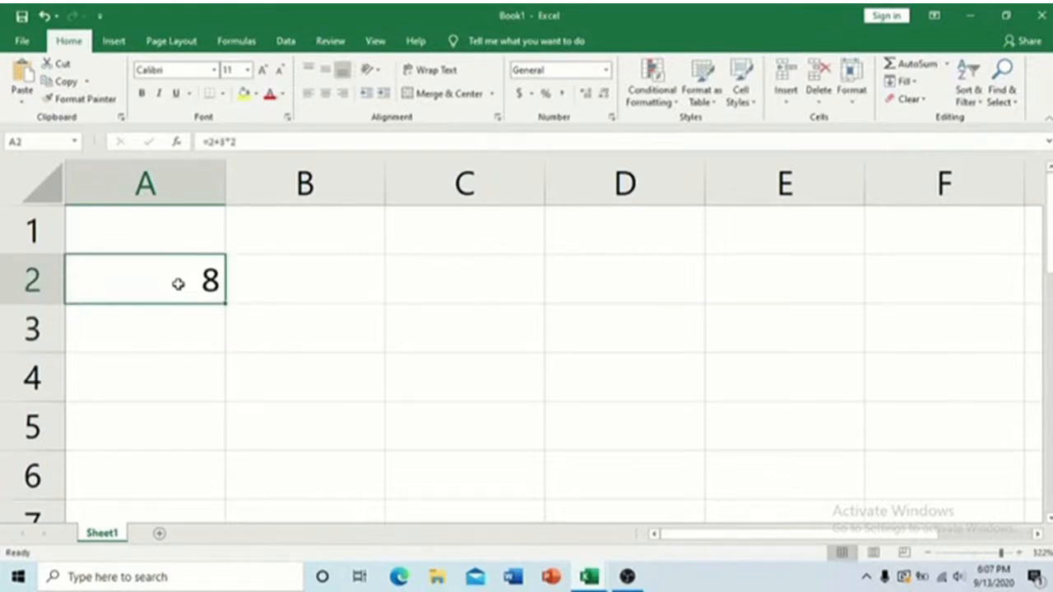
double_click(177, 283)
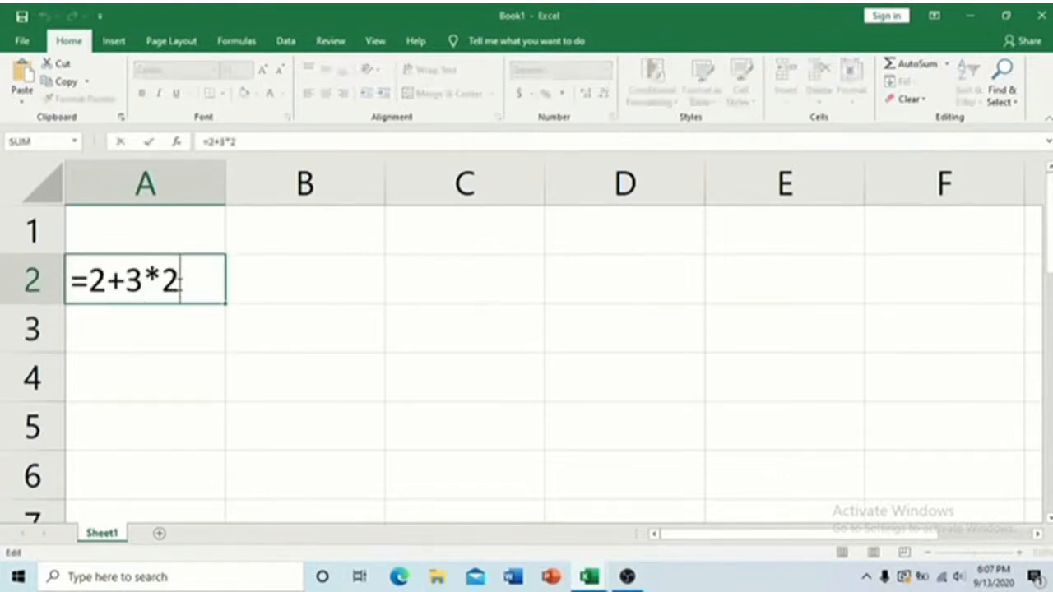
key("Return")
Enter the formula =(2+3)*2 in cell A3, and reopen the cell to review the formula.
type("=")
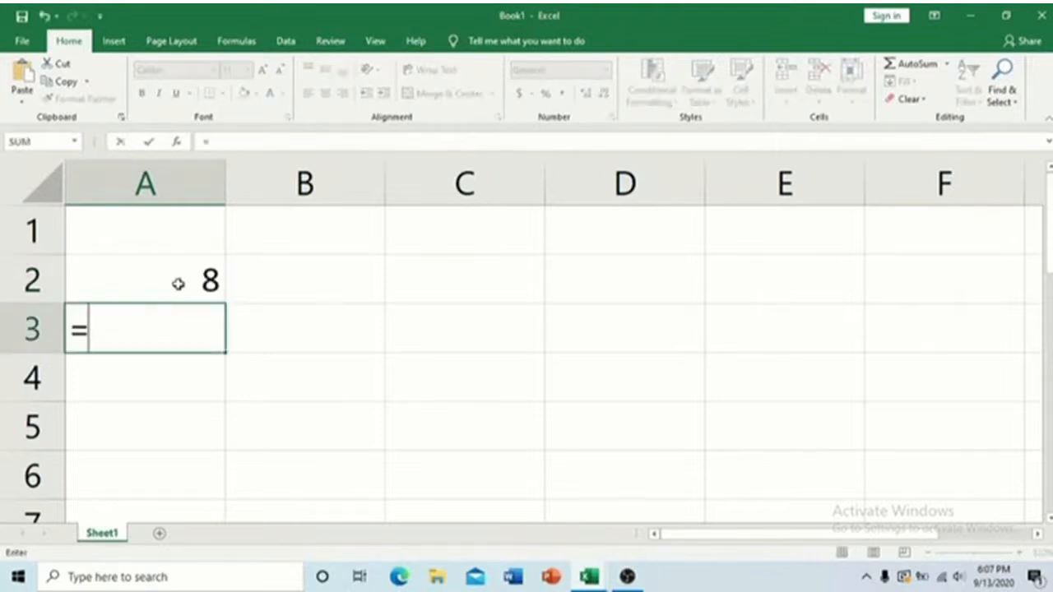
type("(")
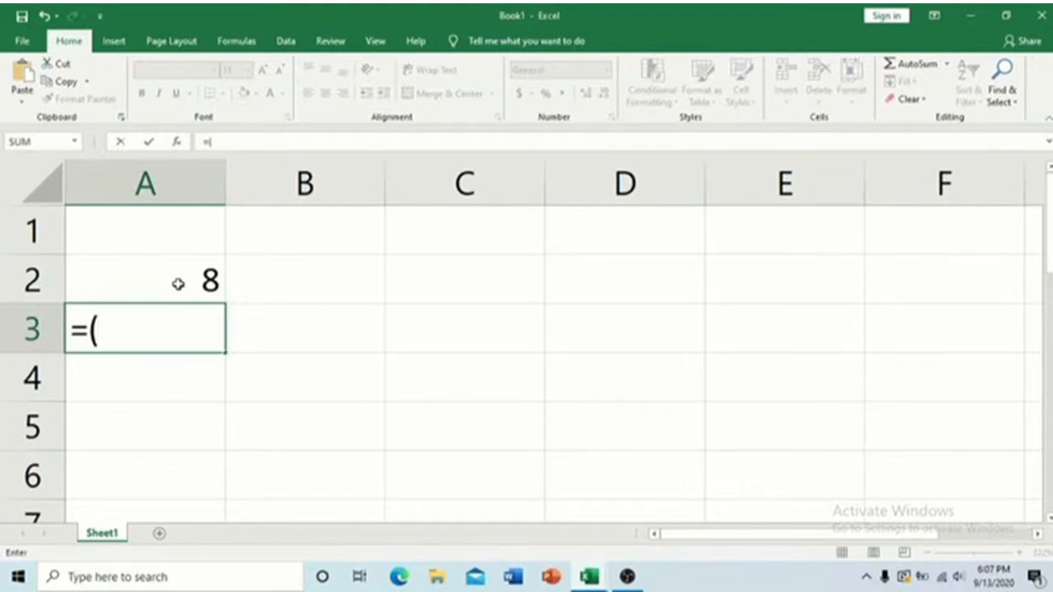
type("2+")
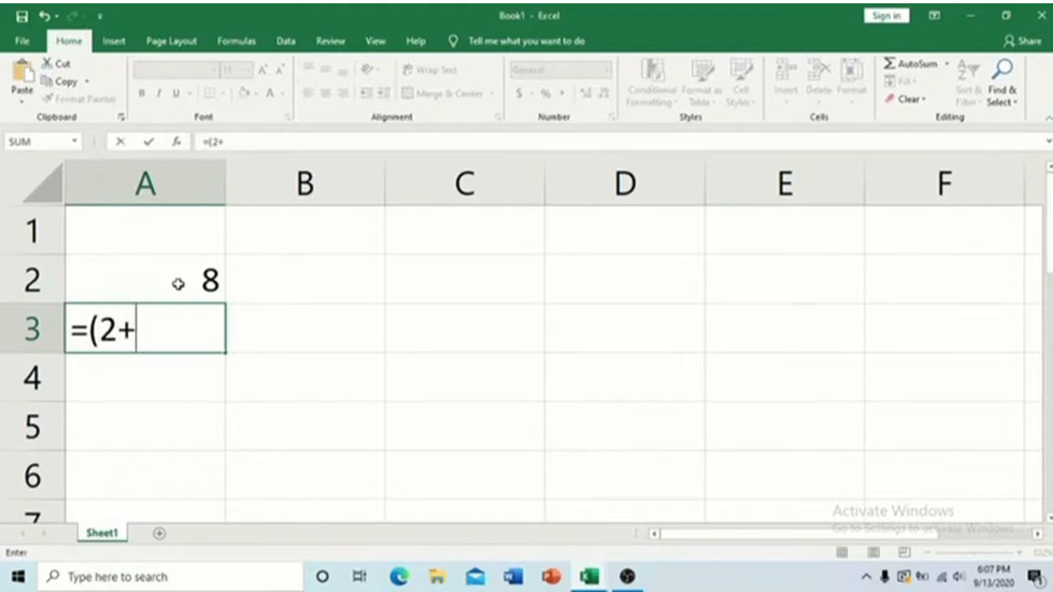
type("3)*")
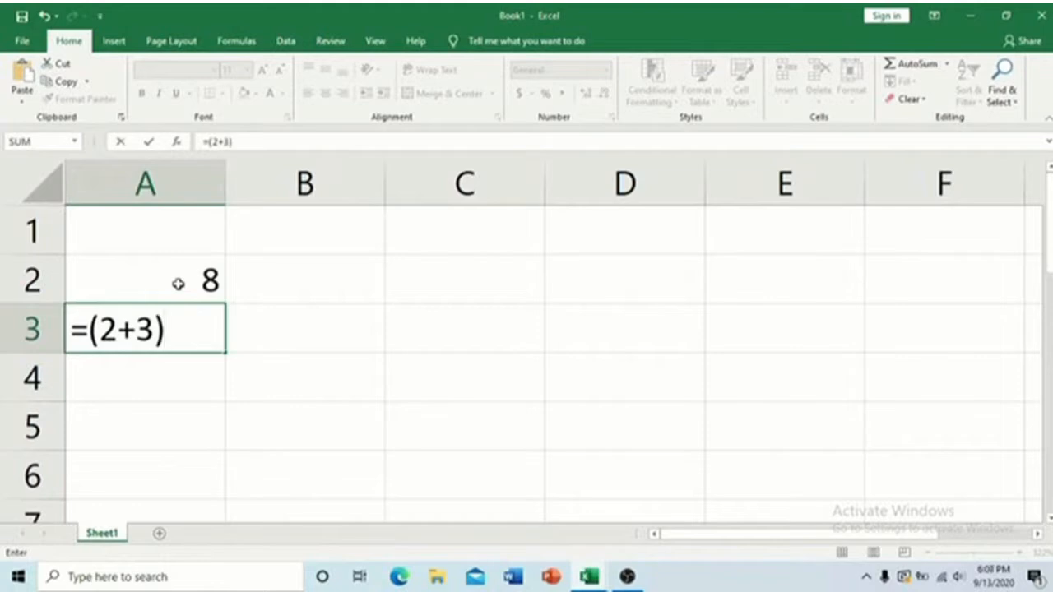
type("2")
key("Return")
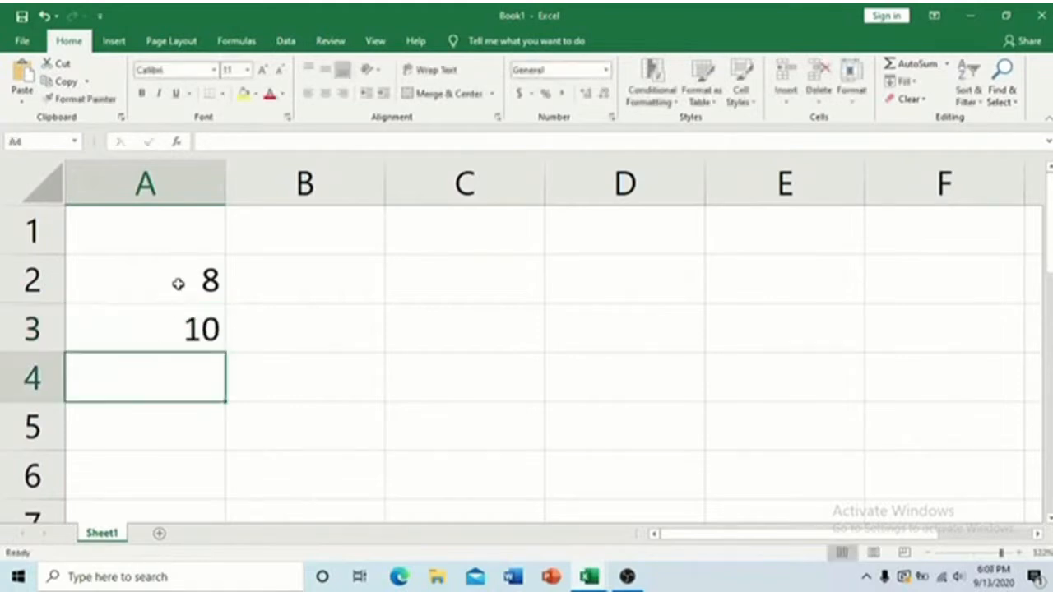
key("Up")
key("F2")
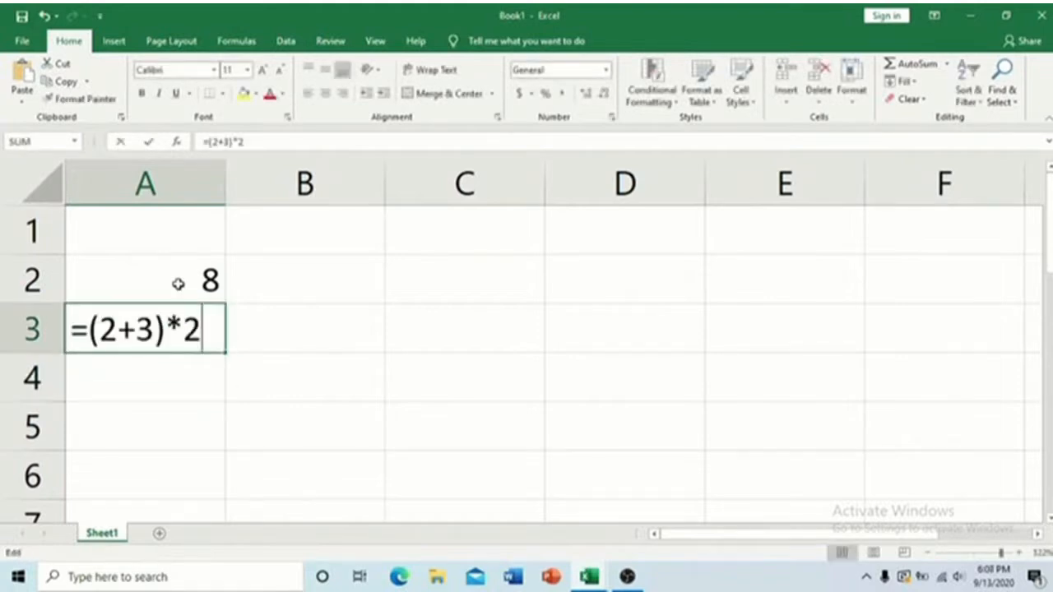
key("Return")
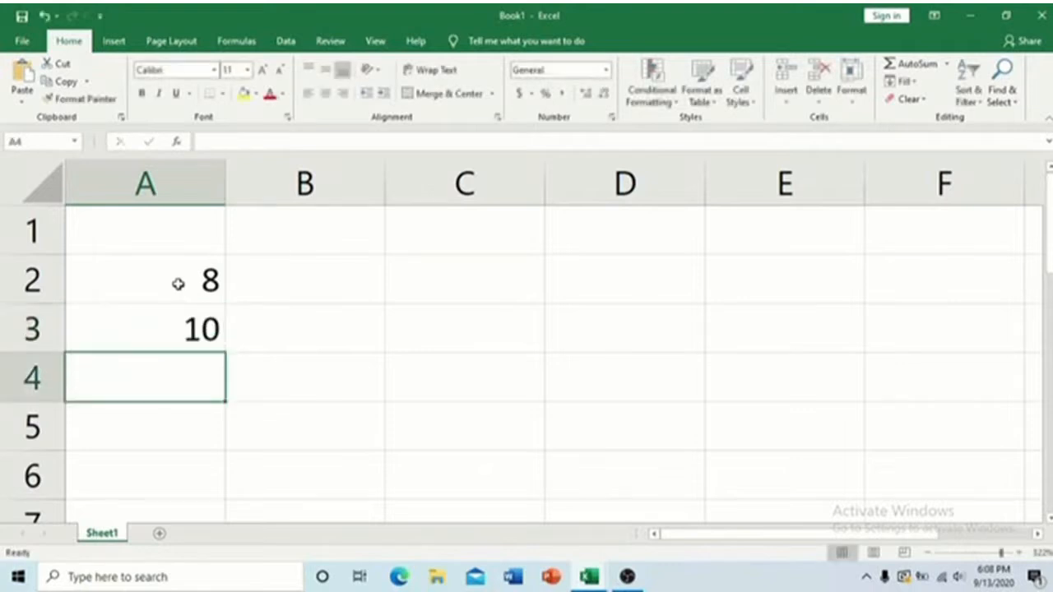
Enter 2+3*2 in cell A4 and (2+3)*2 in cell A5, both without a leading equals sign.
type("2+3")
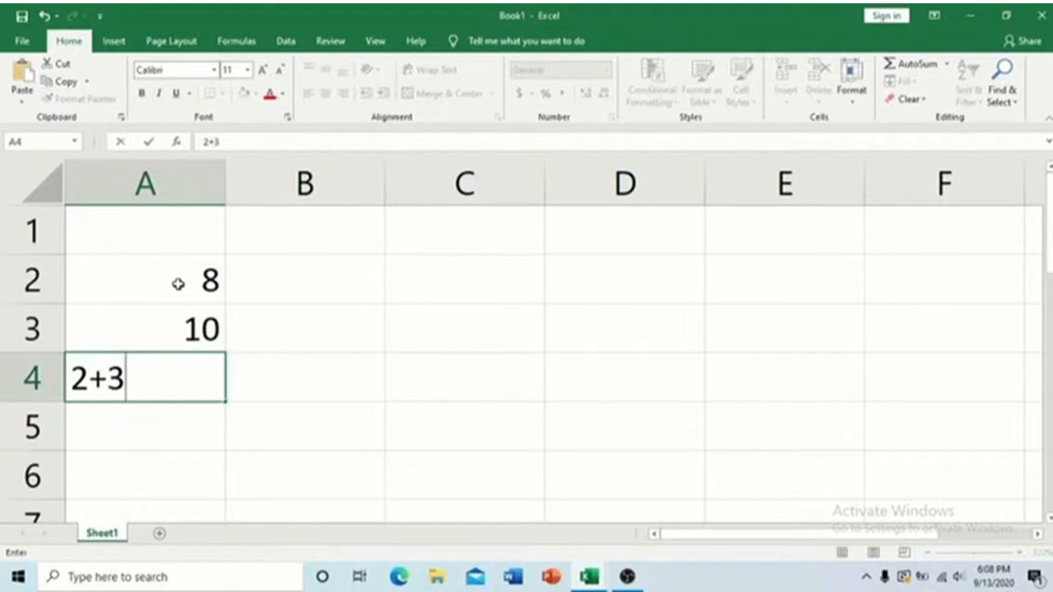
type("*2")
key("Return")
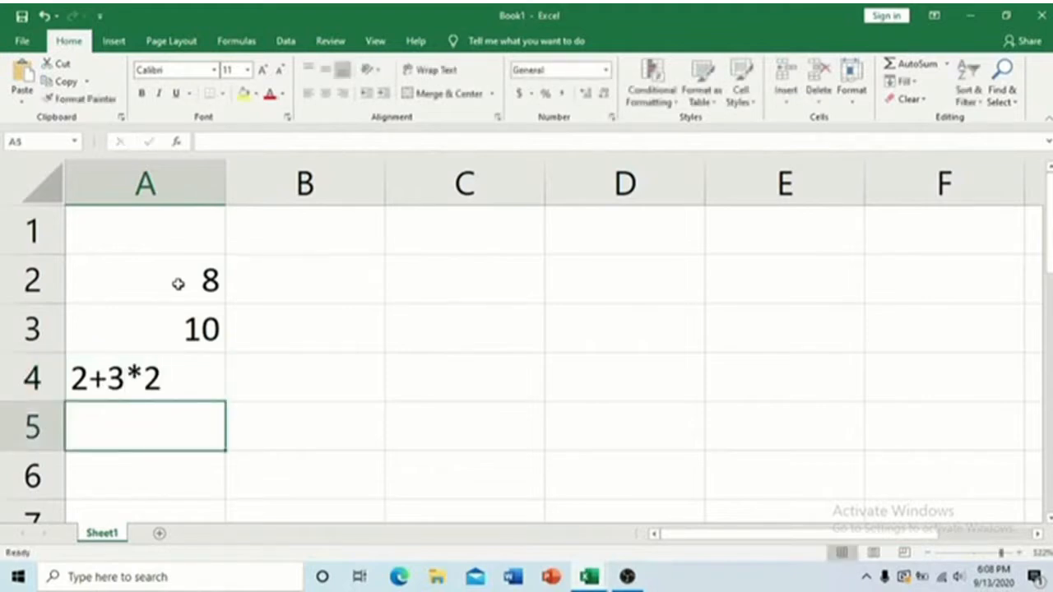
type("(2+3")
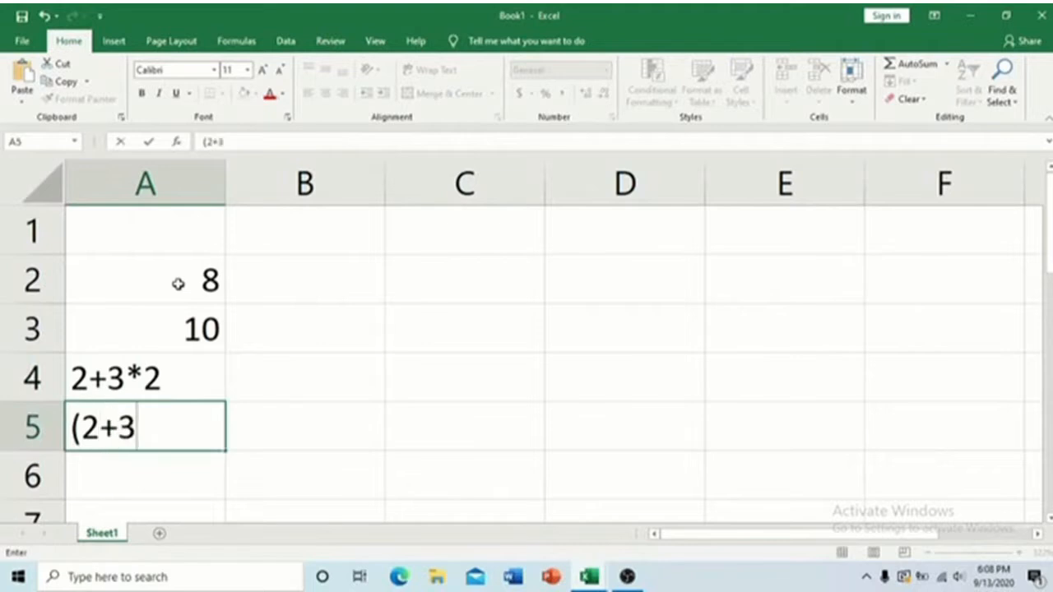
type(")*")
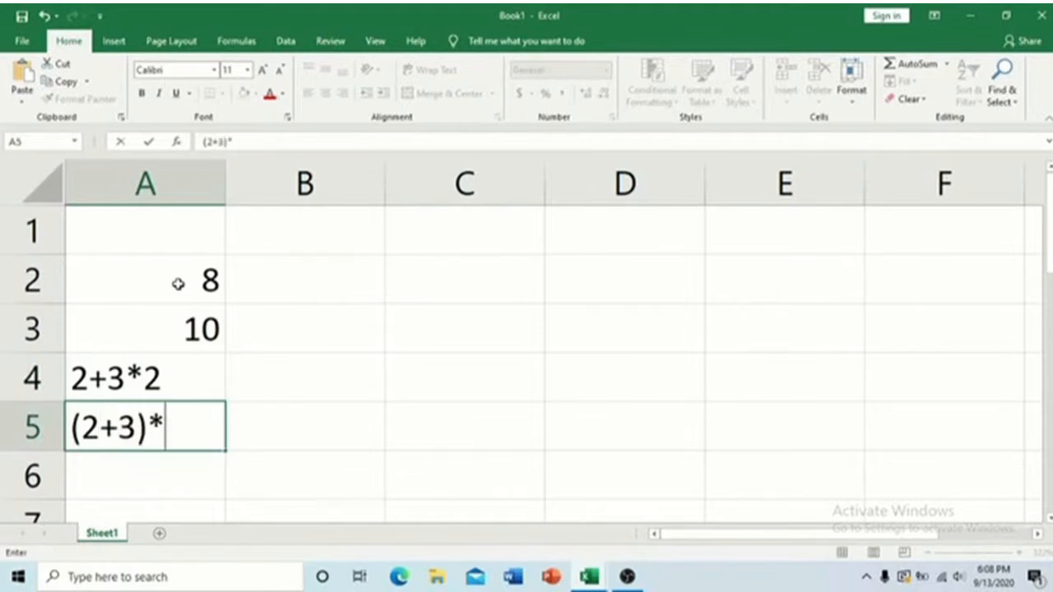
type("2")
key("Return")
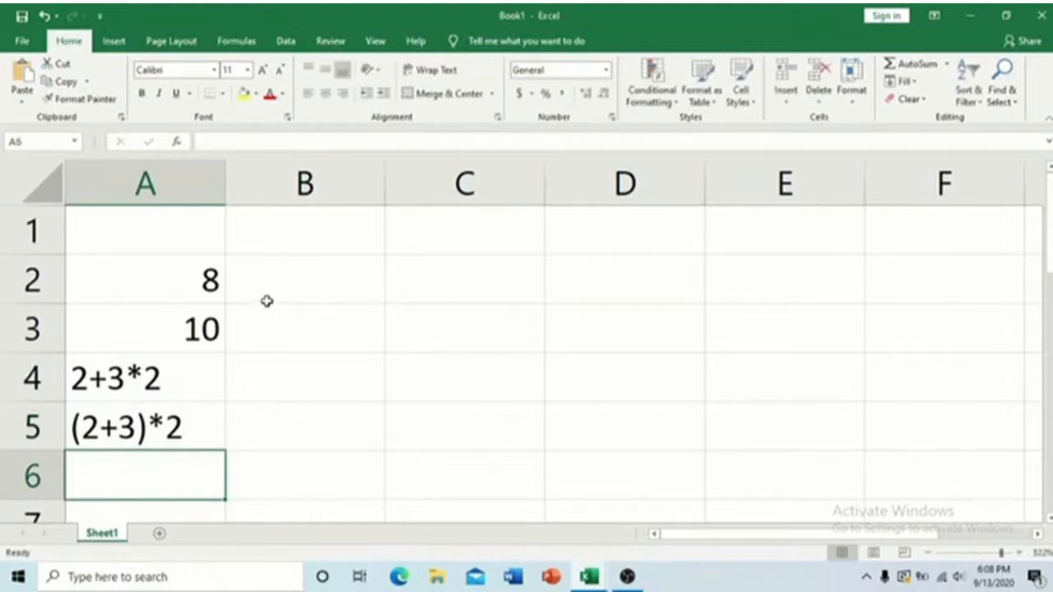
Enter the note "Perhitungan harus diawali tanda" in cell B2.
left_click_drag(281, 287, 285, 335)
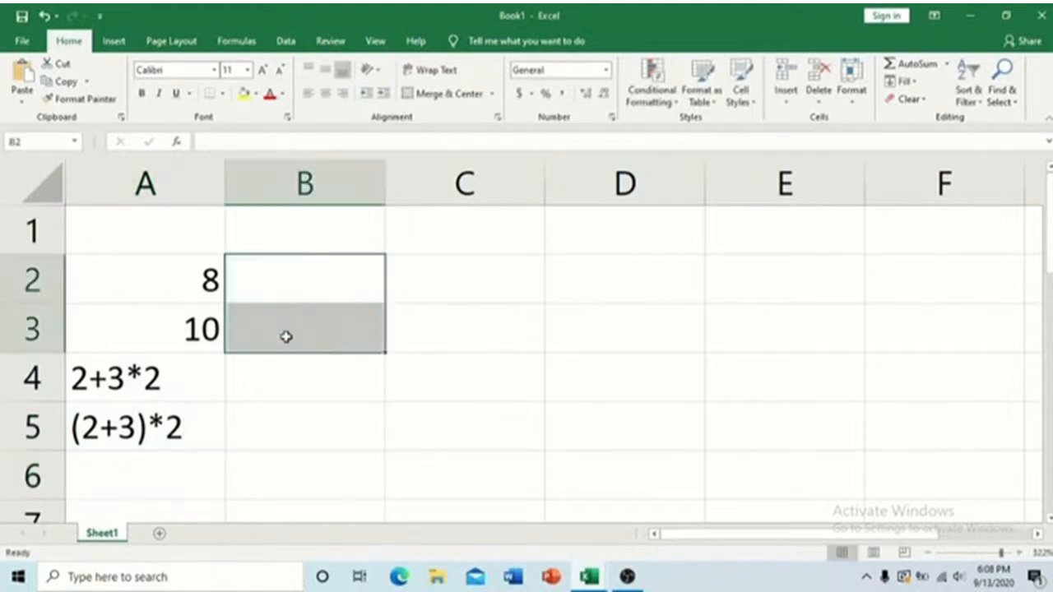
left_click(329, 276)
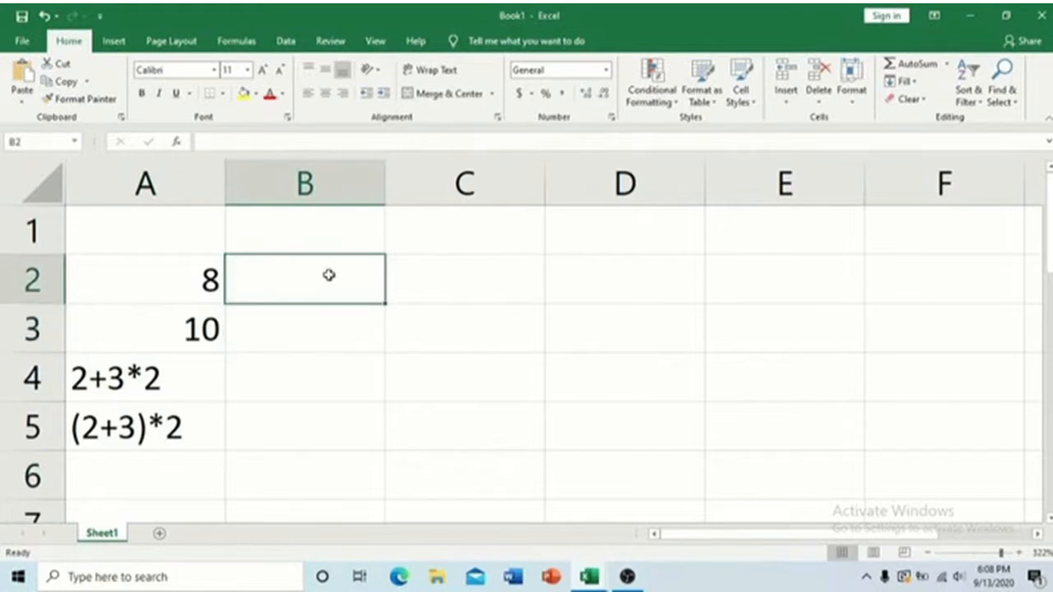
type("pER")
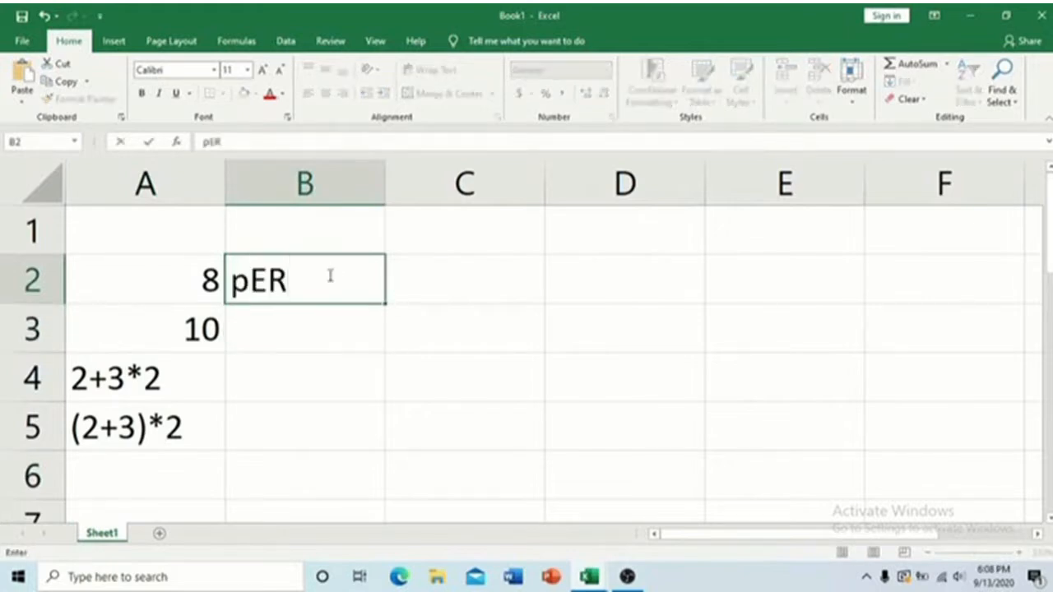
key("BackSpace")
key("BackSpace")
key("BackSpace")
type("P")
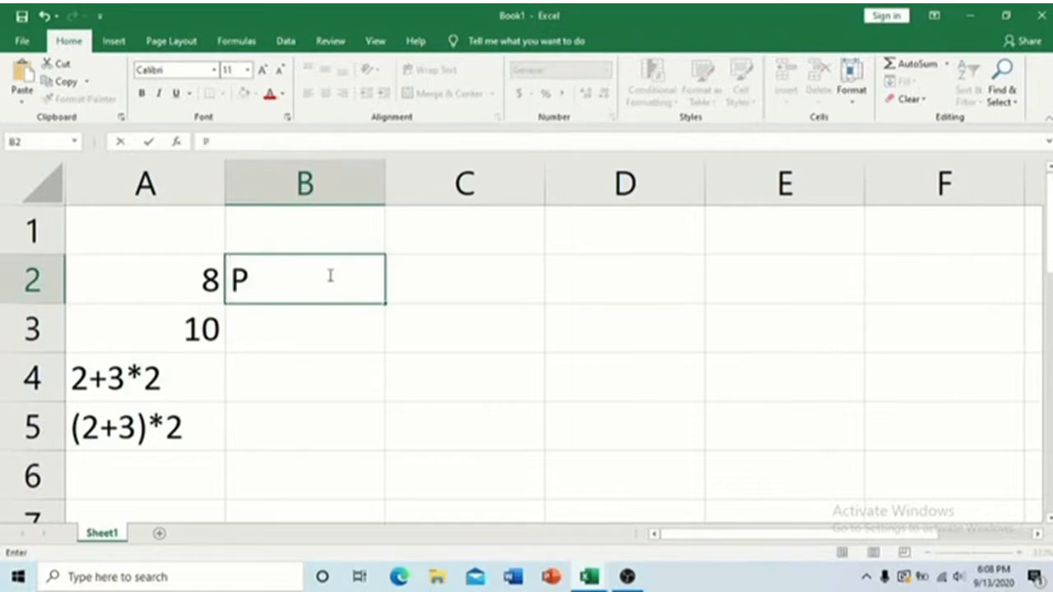
type("erhitungan ")
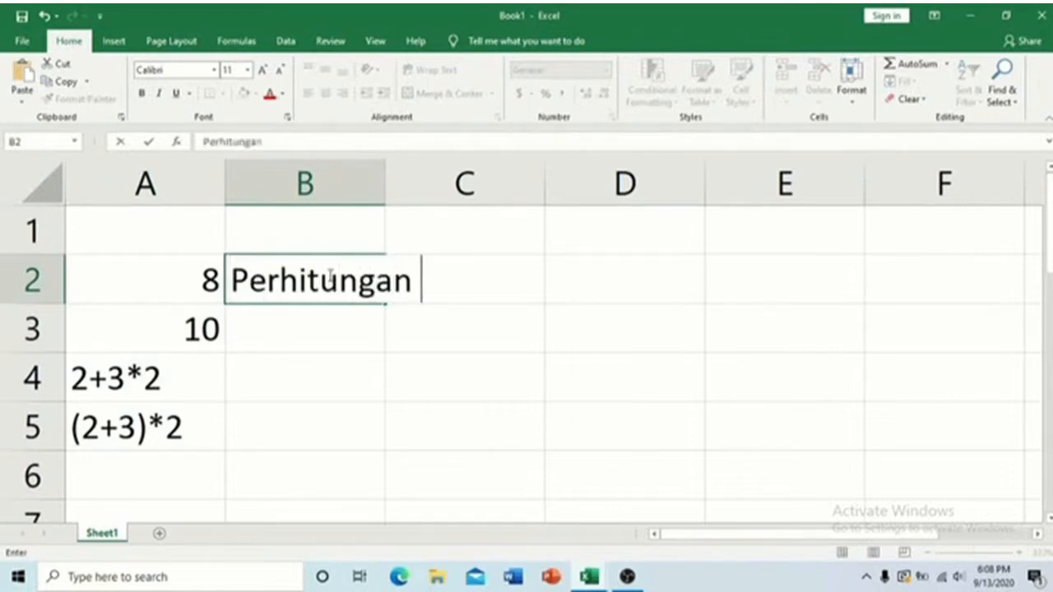
type("Rumus")
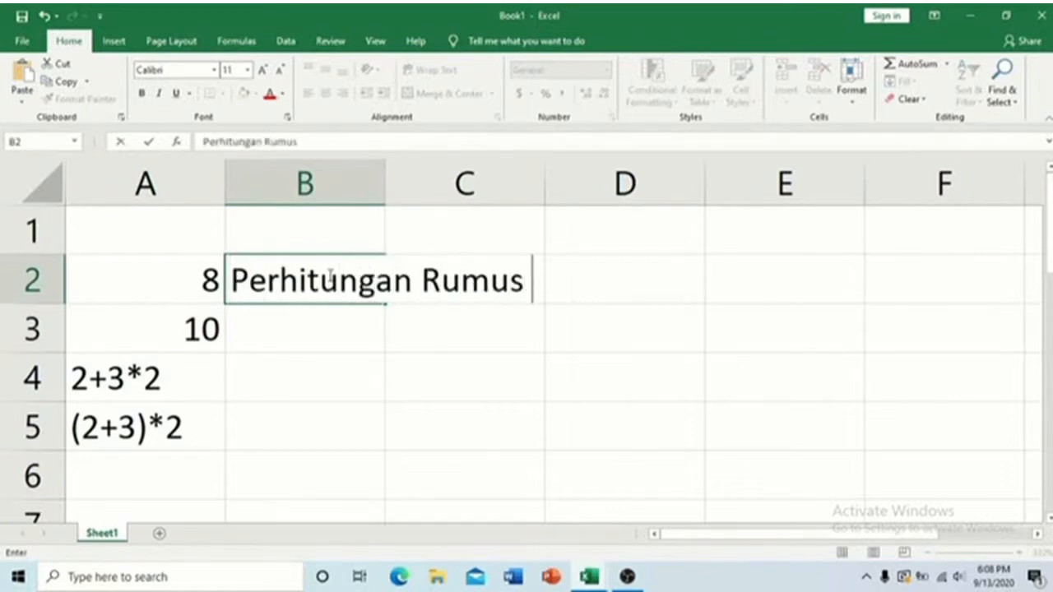
key("BackSpace")
key("BackSpace")
key("BackSpace")
key("BackSpace")
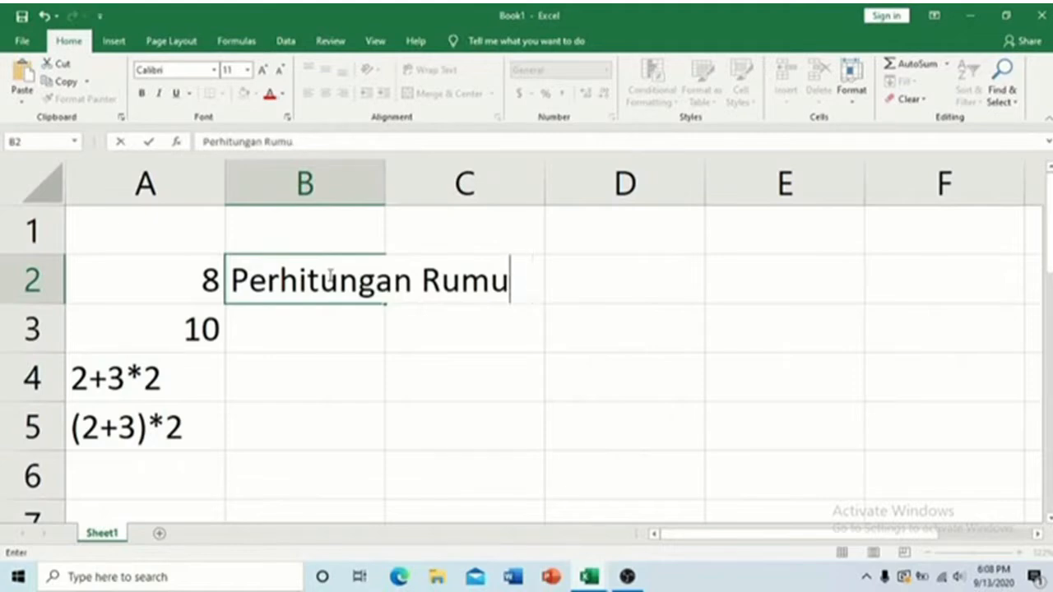
key("BackSpace")
type("harus")
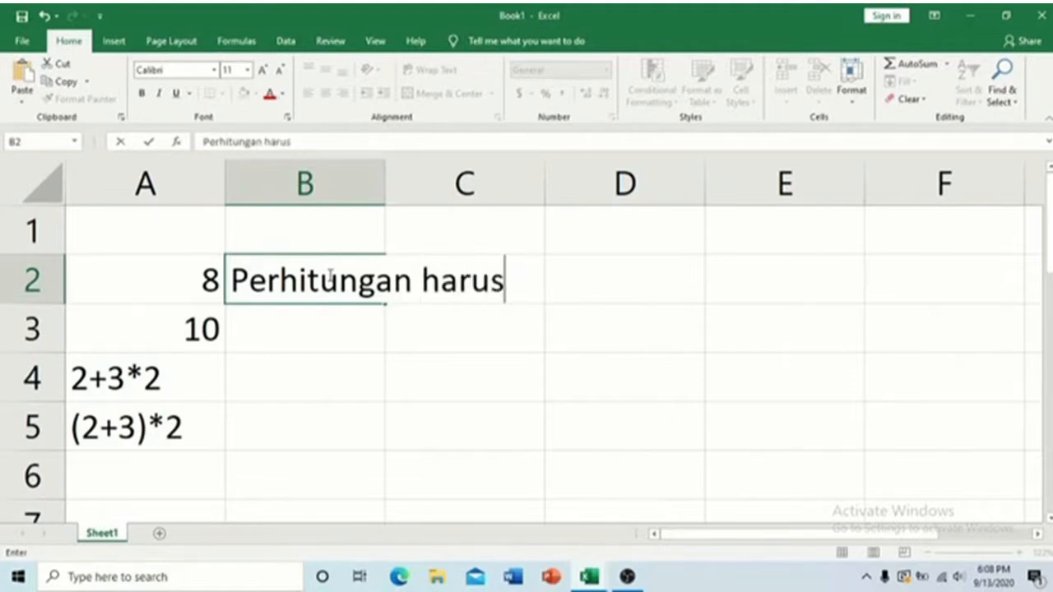
type(" diawali ")
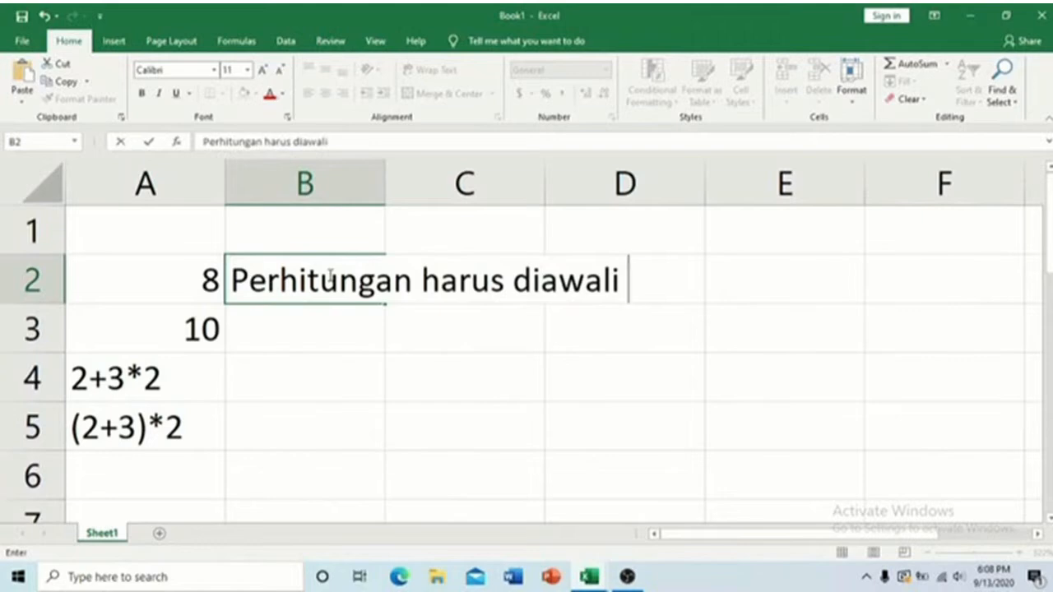
type("tanda")
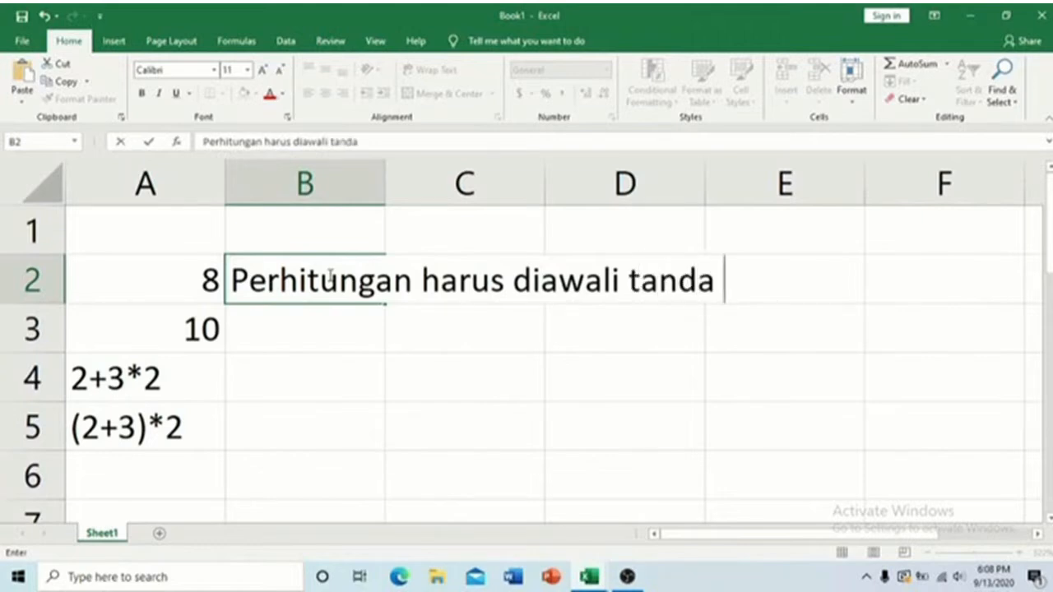
key("Return")
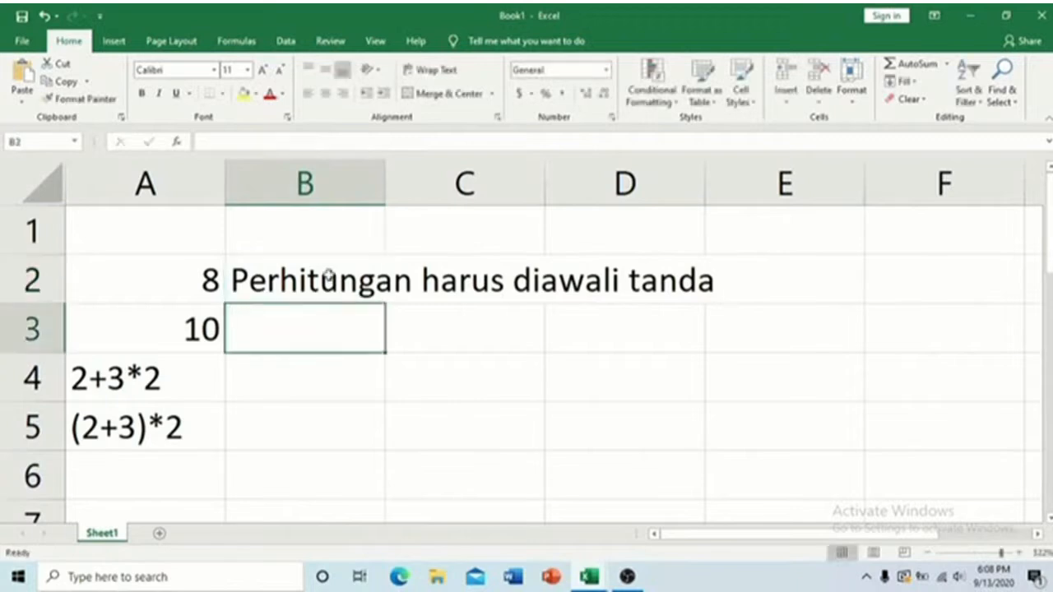
Continue the note with "=" in cell B3 and "jika tidak hanya dibaca sebagai teks" in cell B4.
type("=")
key("Return")
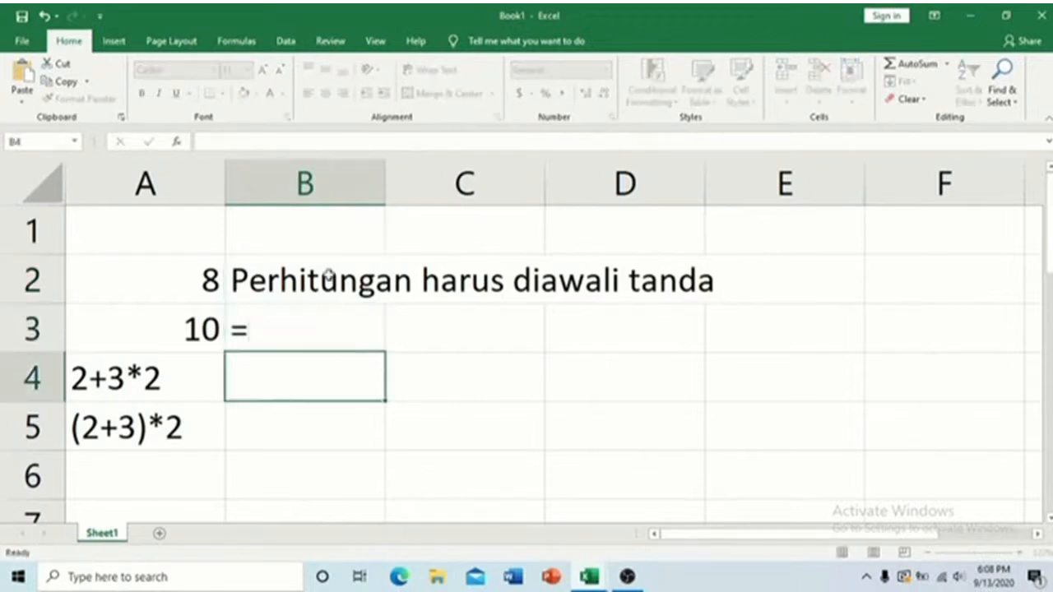
type("ji")
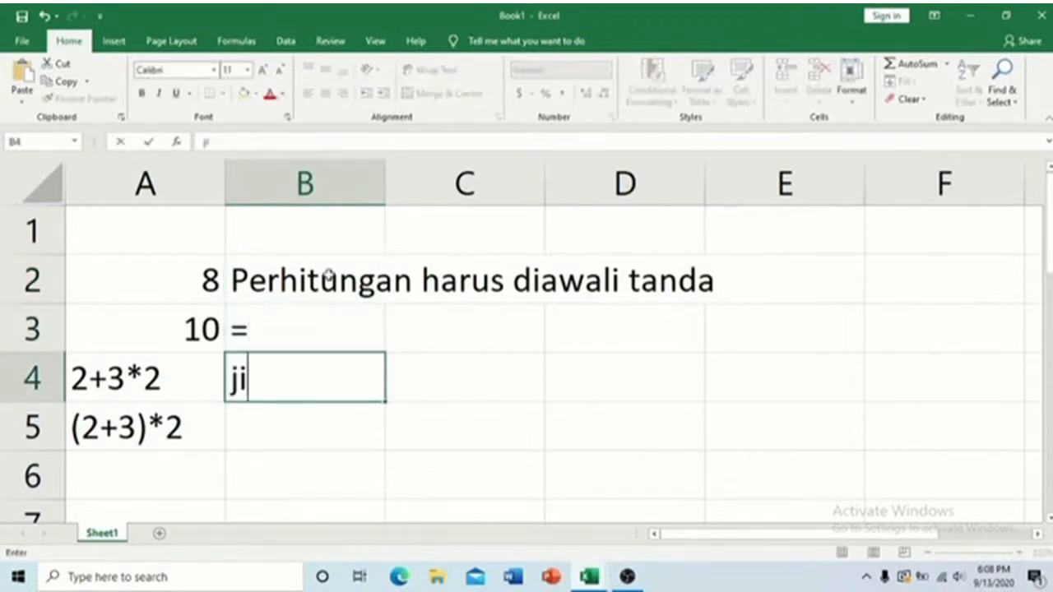
type("ka tidak ")
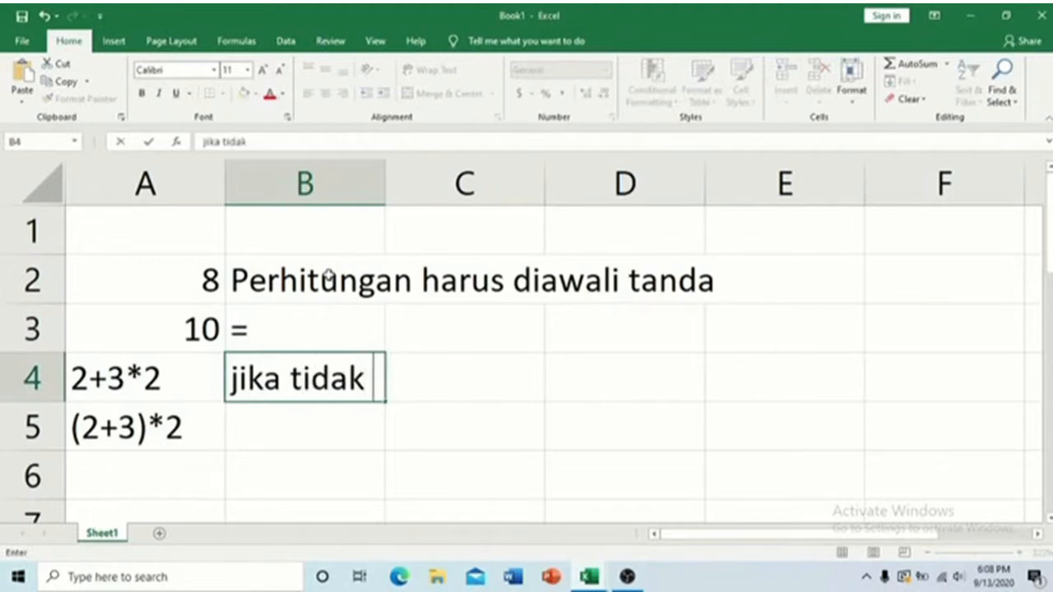
type("hanya dibaca seban")
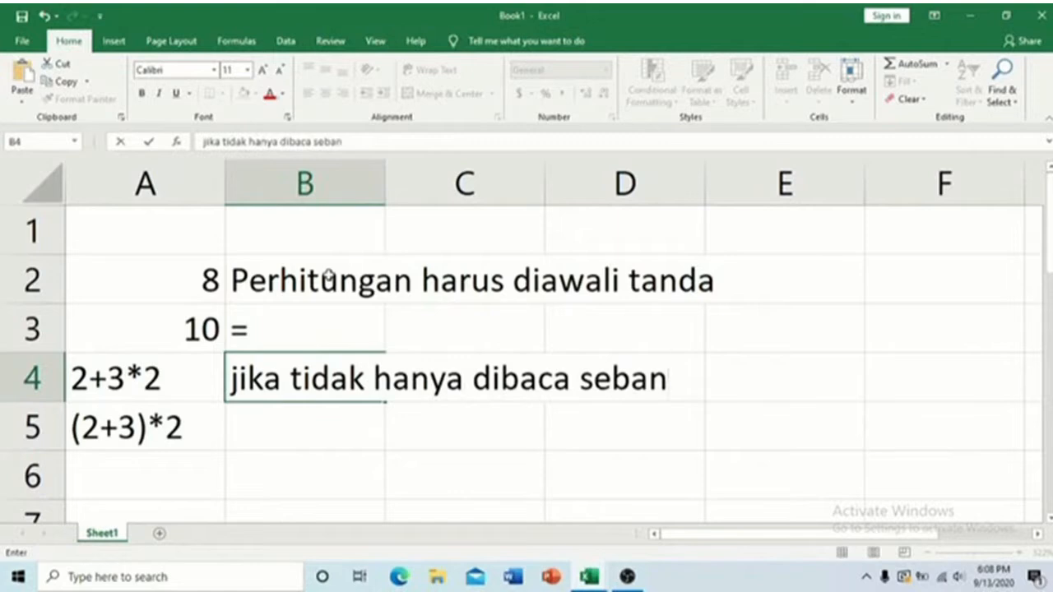
key("BackSpace")
type("gai teks")
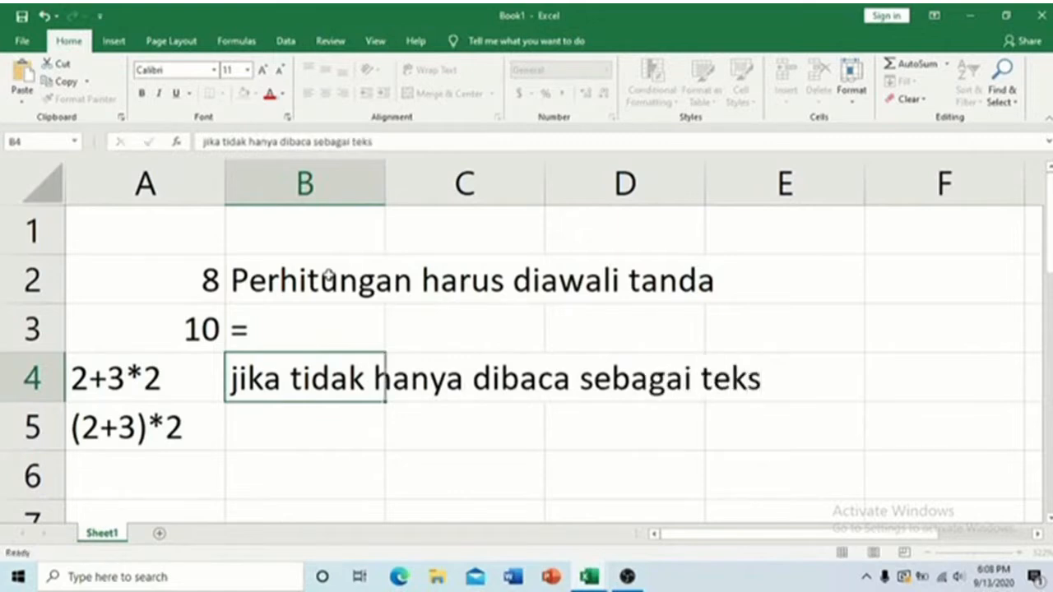
key("Return")
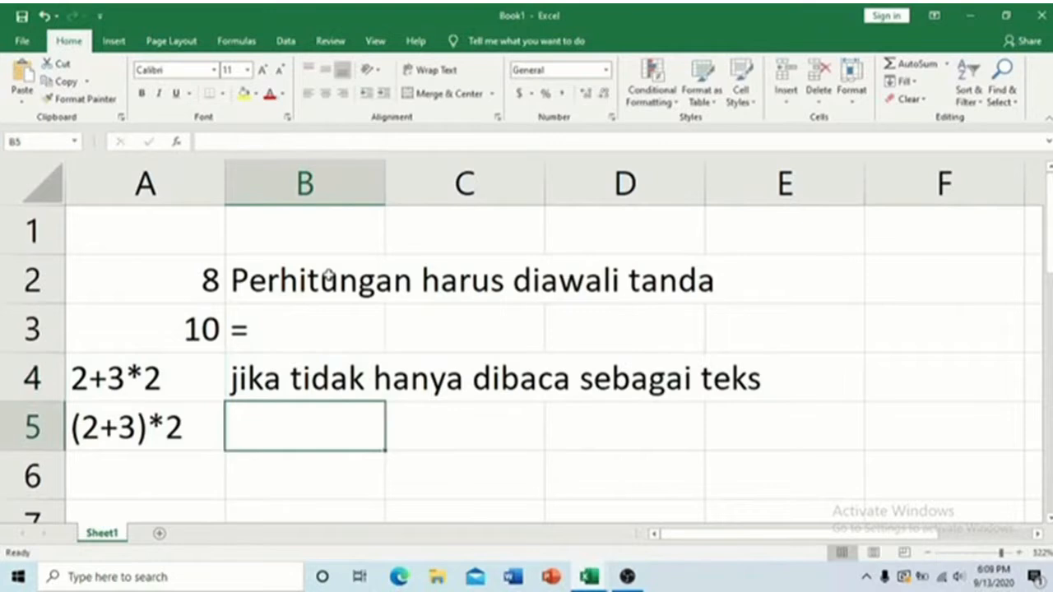
Finish the note with "atau data angka" in cell B5.
type("atau data")
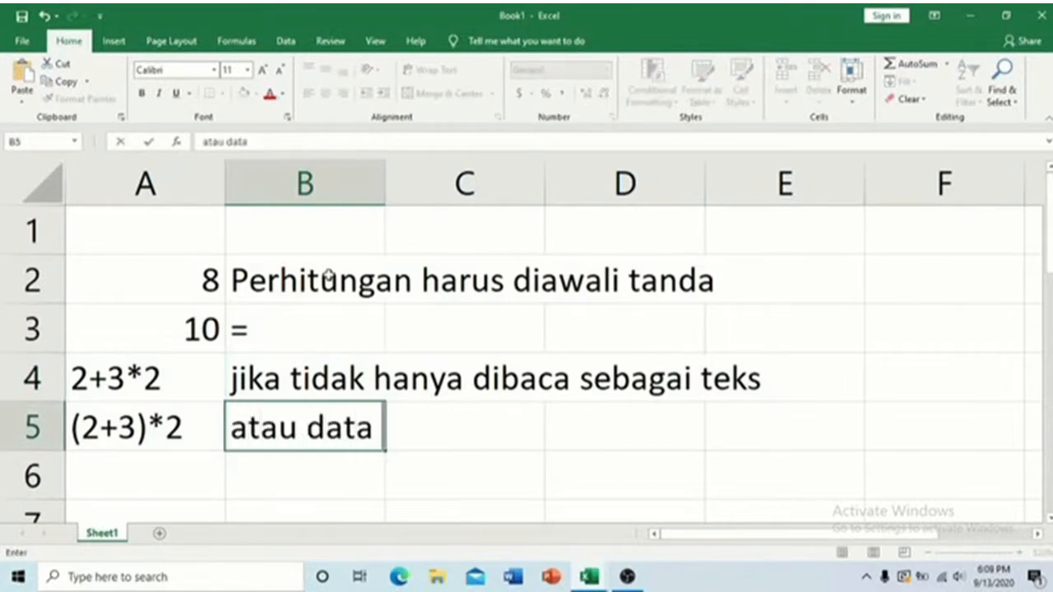
type(" angka")
key("Return")
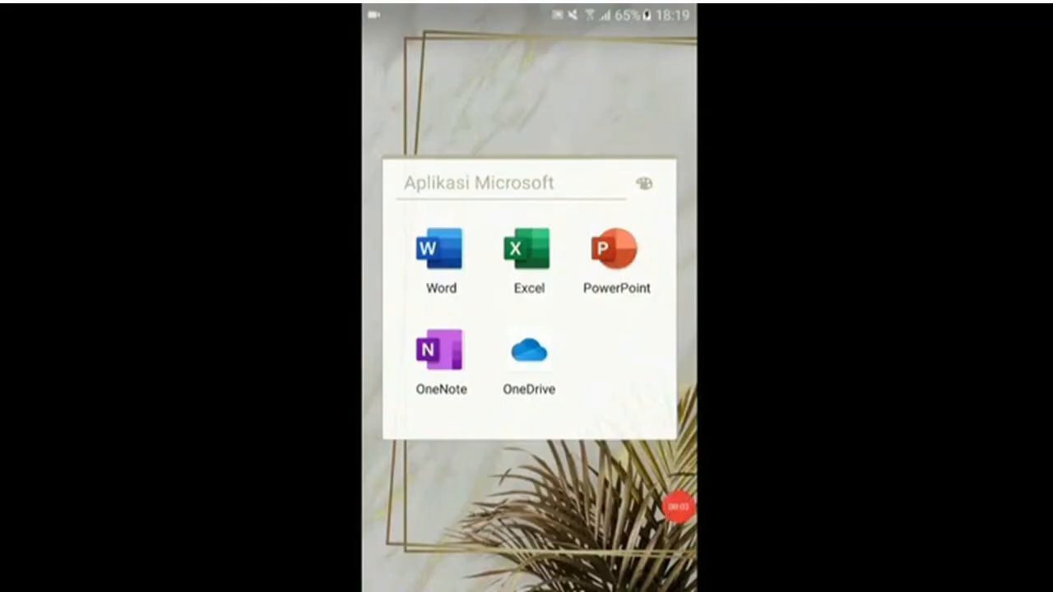
Switch to the mobile Excel app and create a blank workbook.
left_click(528, 260)
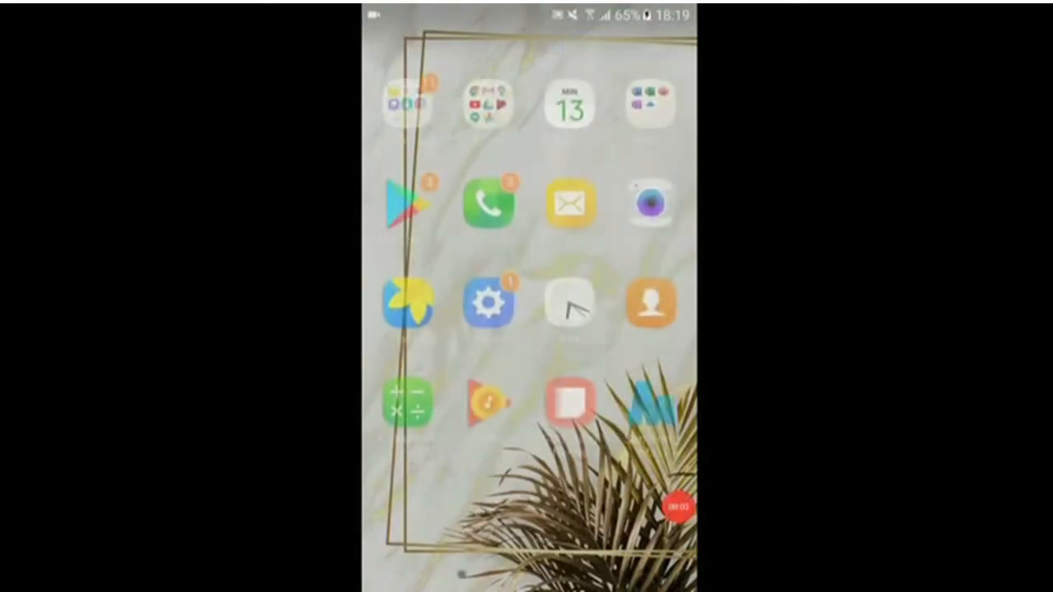
left_click(671, 52)
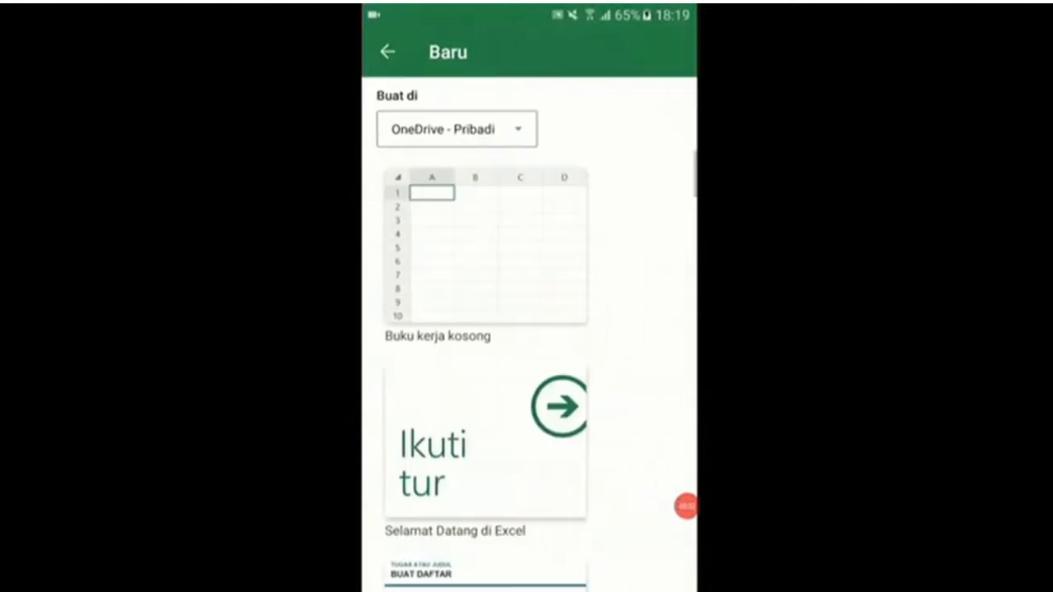
left_click(486, 247)
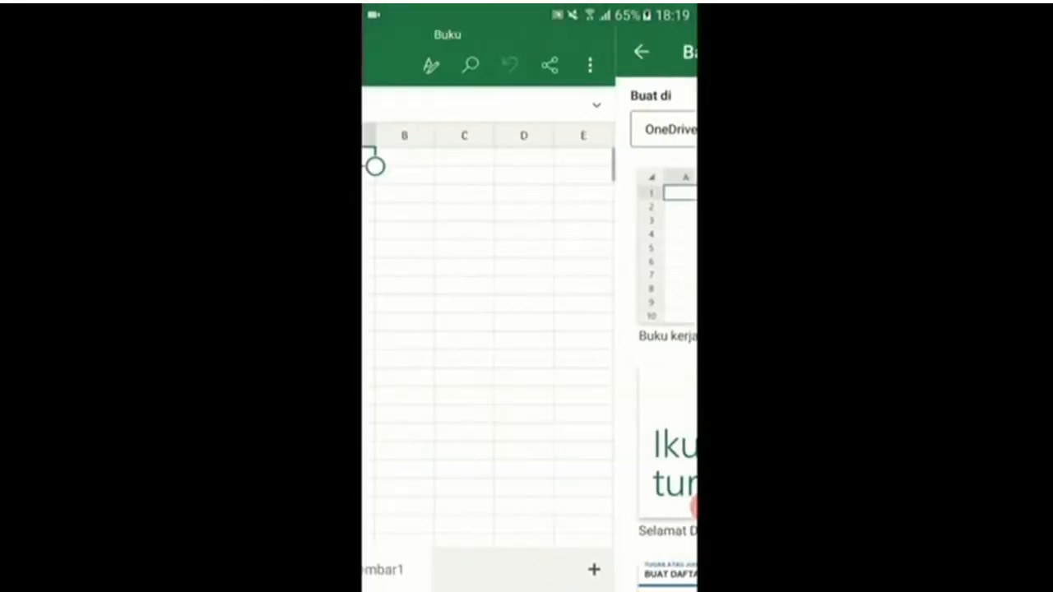
Enter the formula =2+3*2 in cell A1.
scroll(530, 336, "up", 3)
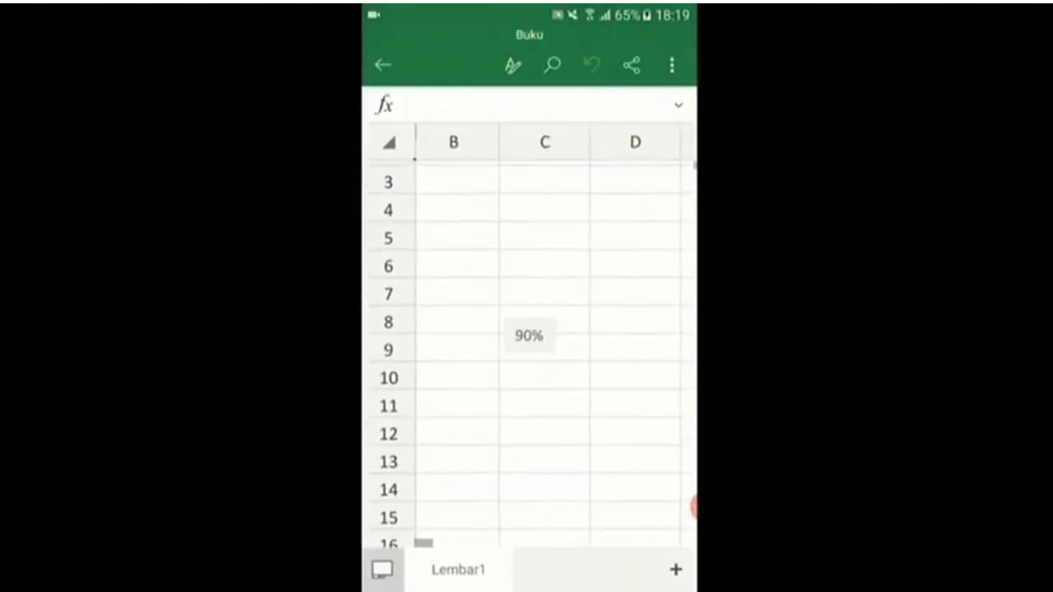
scroll(529, 336, "left", 2)
scroll(529, 336, "up", 1)
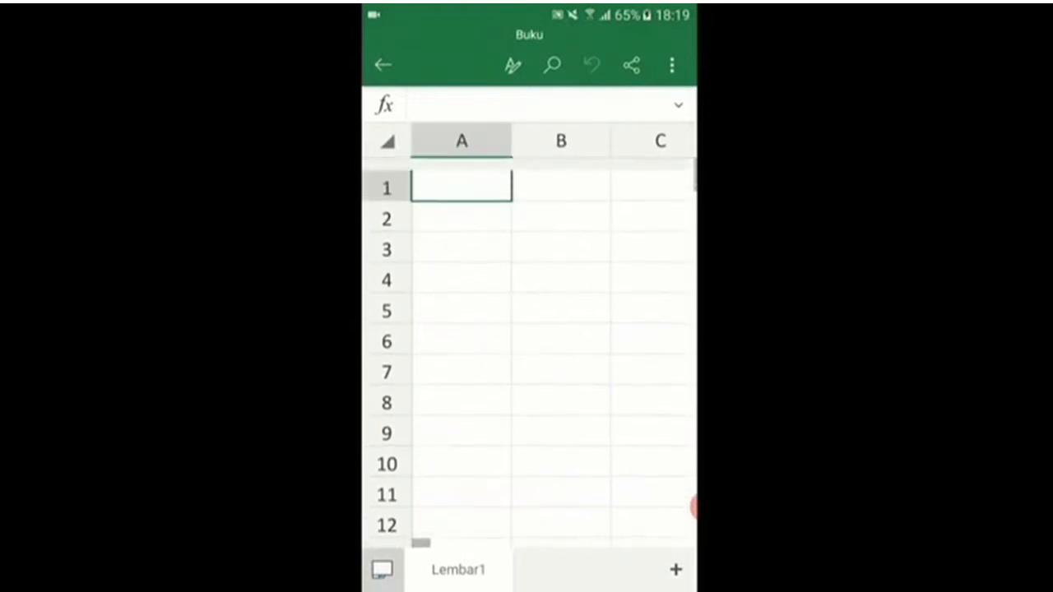
scroll(529, 336, "up", 5)
scroll(529, 336, "up", 3)
scroll(529, 335, "up", 2)
scroll(529, 336, "left", 2)
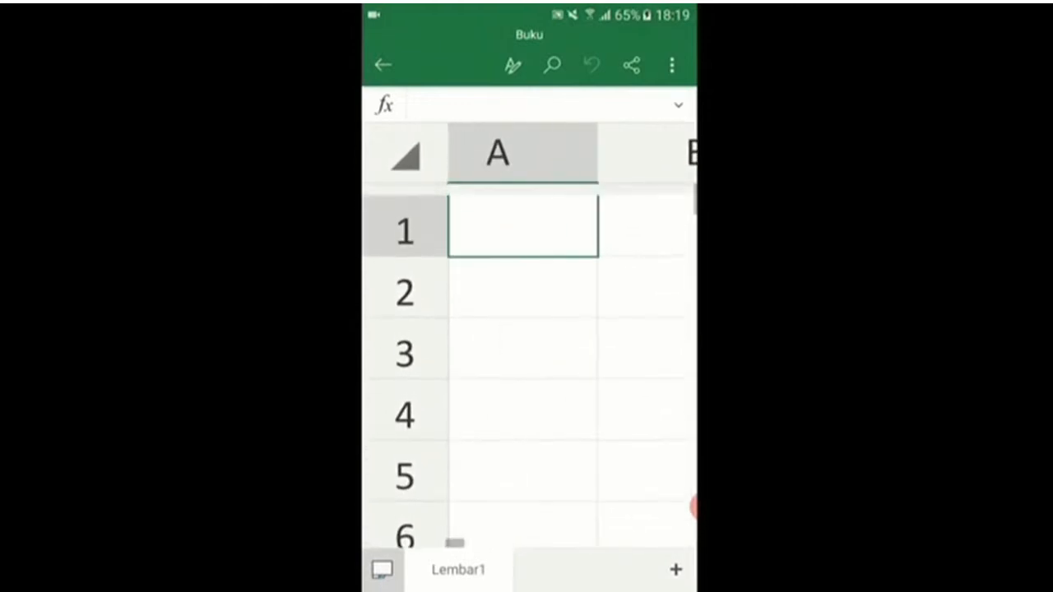
left_click(523, 214)
double_click(524, 214)
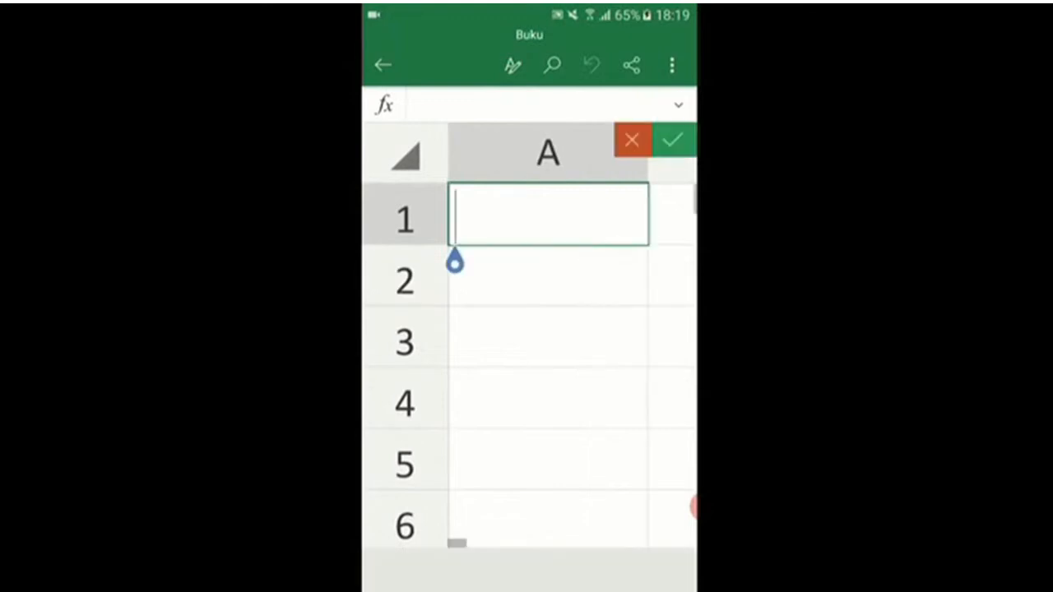
left_click(442, 341)
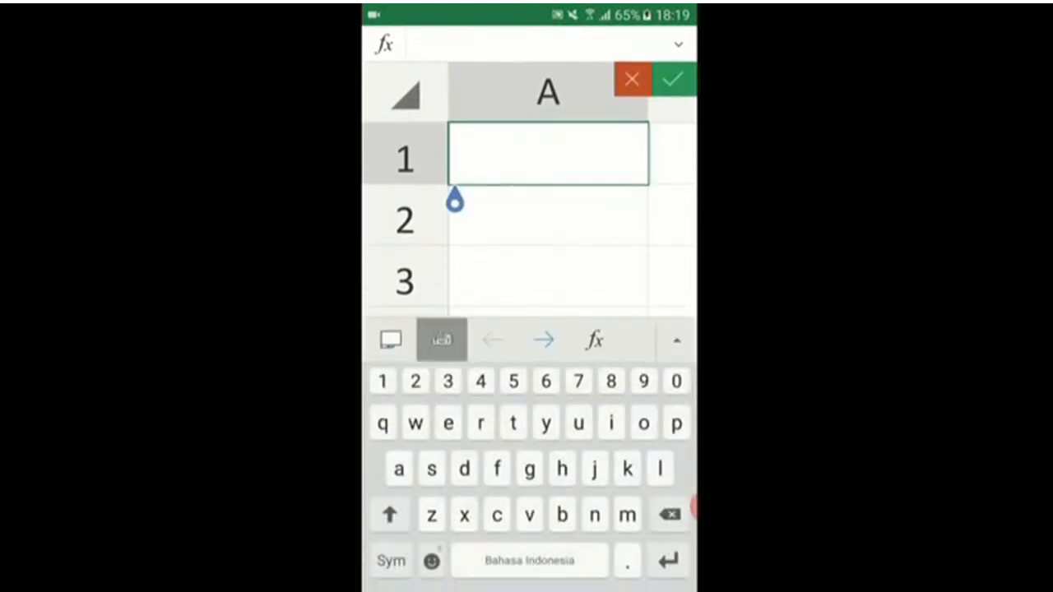
type("=")
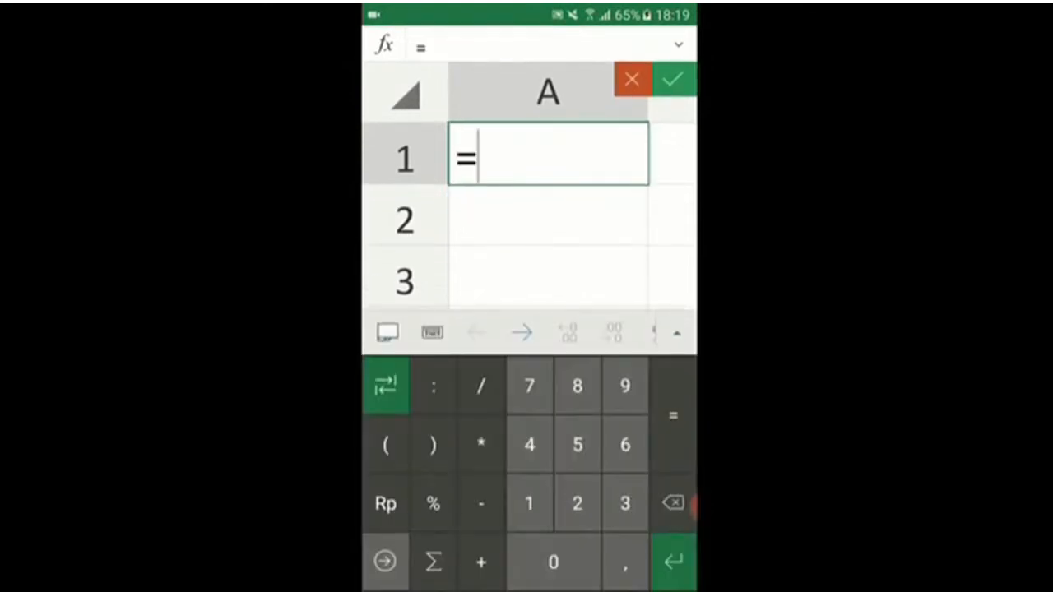
type("2")
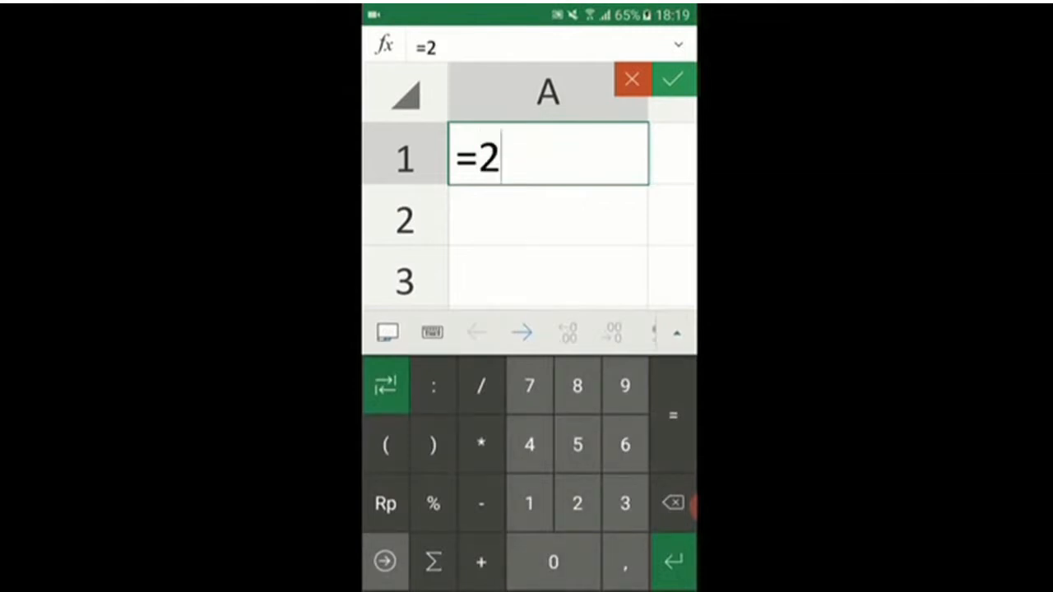
type("+3*")
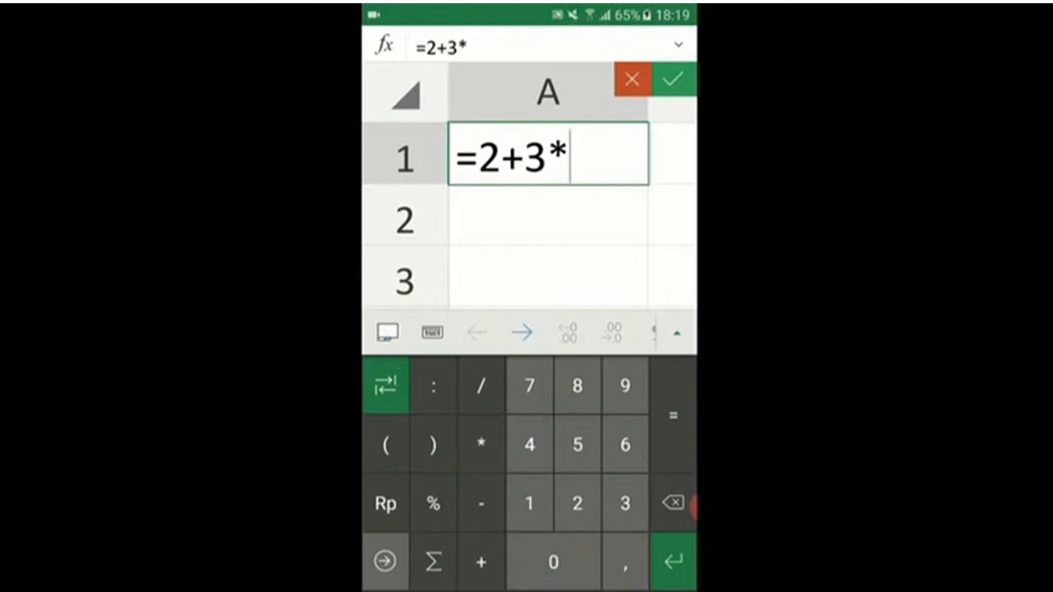
type("2")
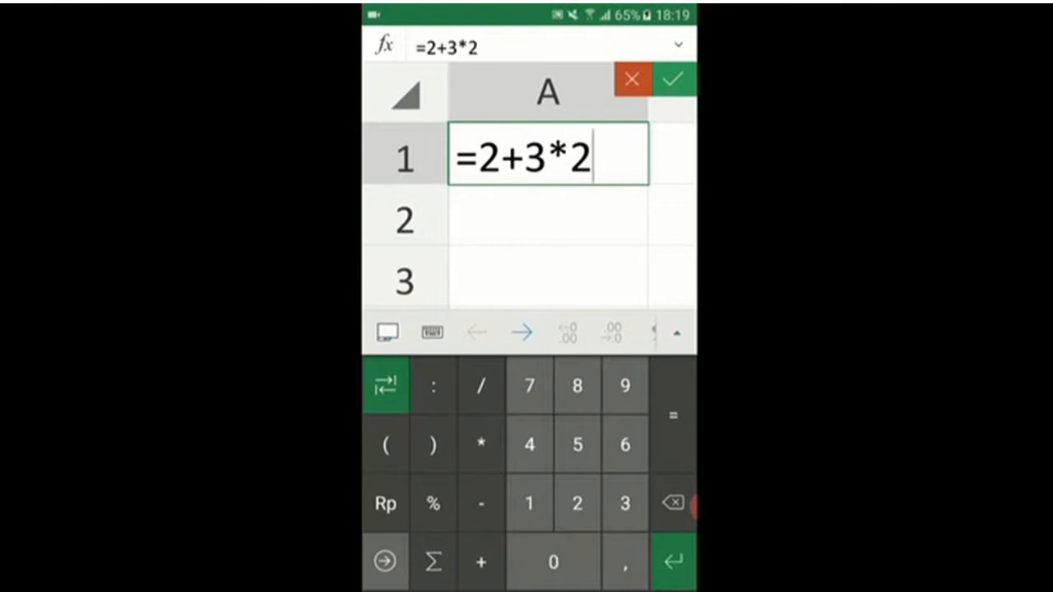
key("Return")
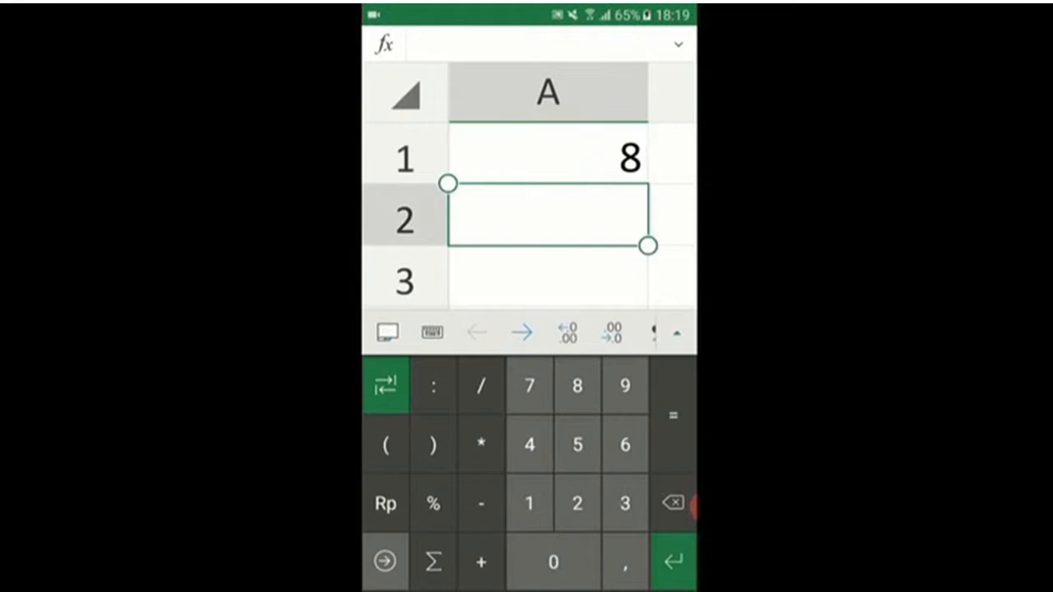
Enter the formula =(2+3)*2 in cell A2.
type("=")
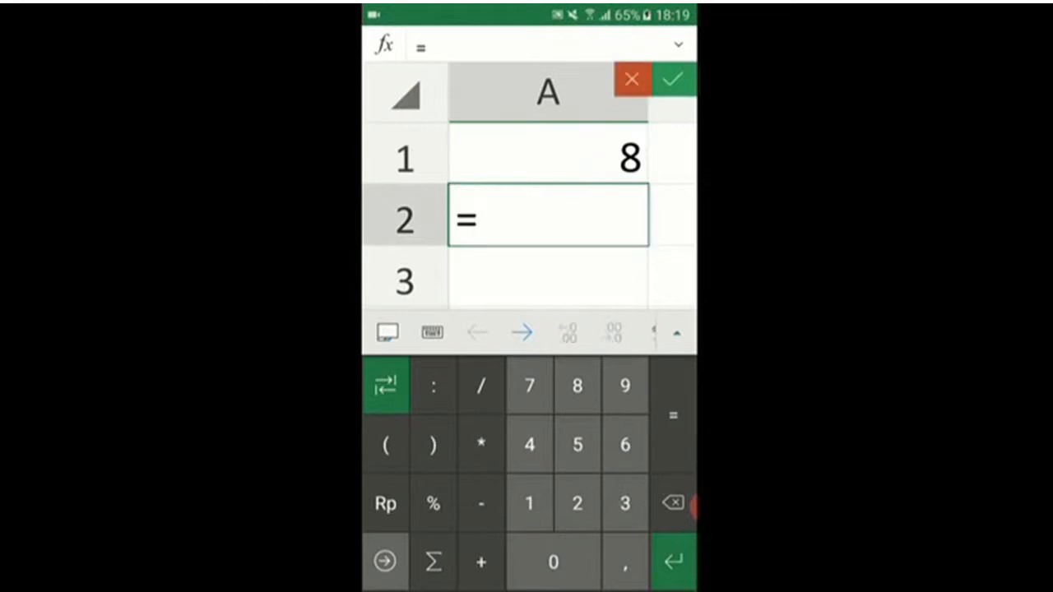
type("(2")
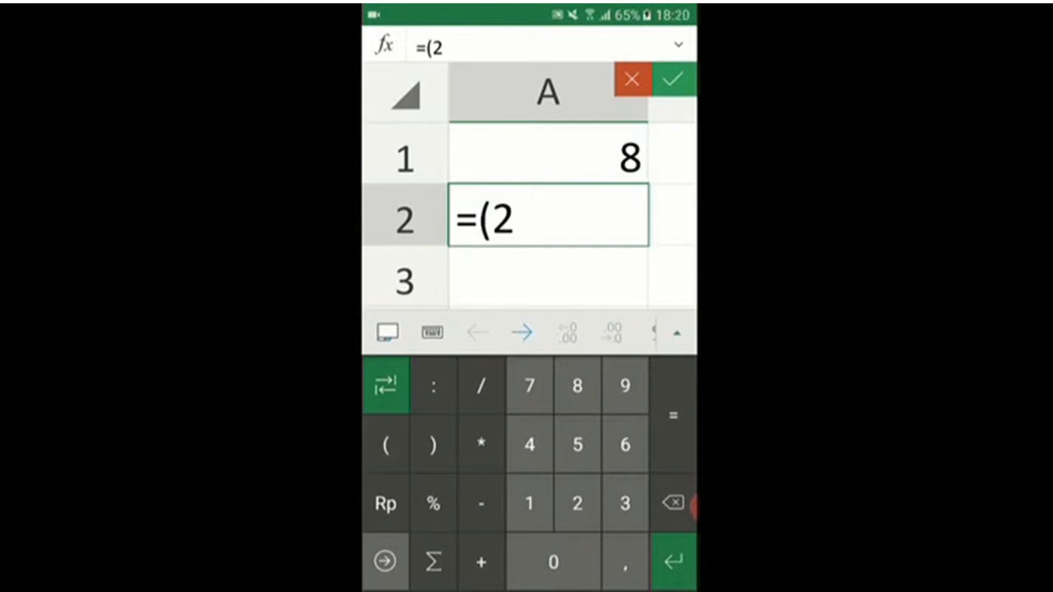
type("+3")
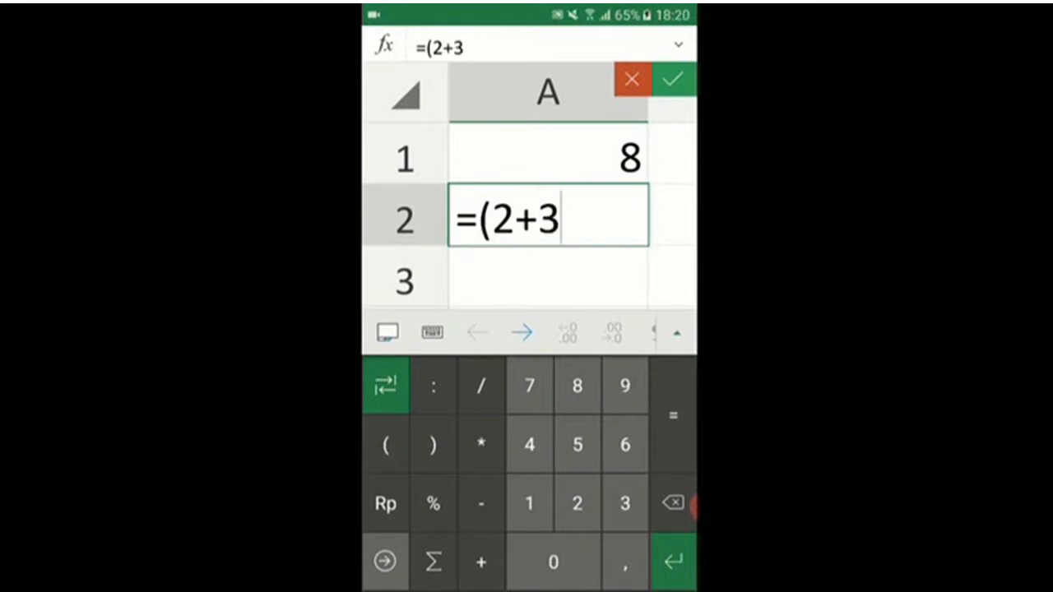
type(")*")
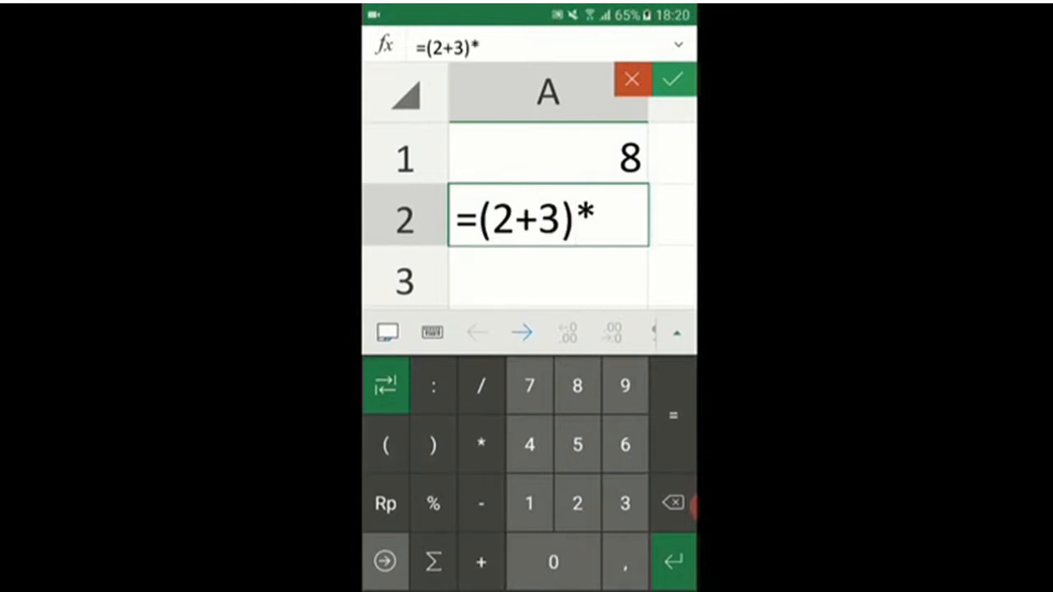
type("2")
key("Return")
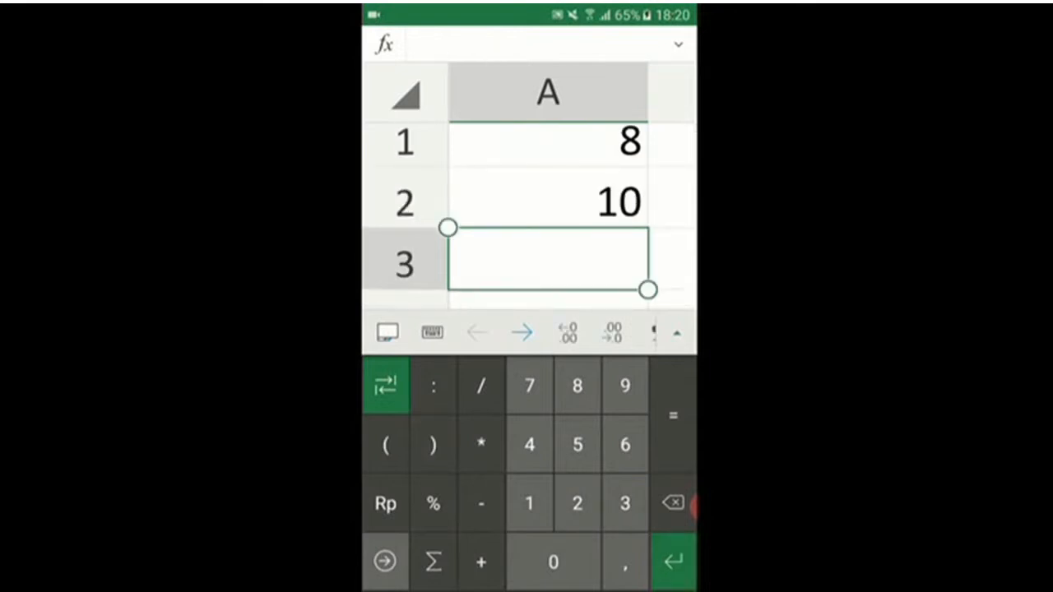
Enter 2+3*2 in cell A3 and (2+3)*2 in cell A4, both without a leading equals sign.
type("2")
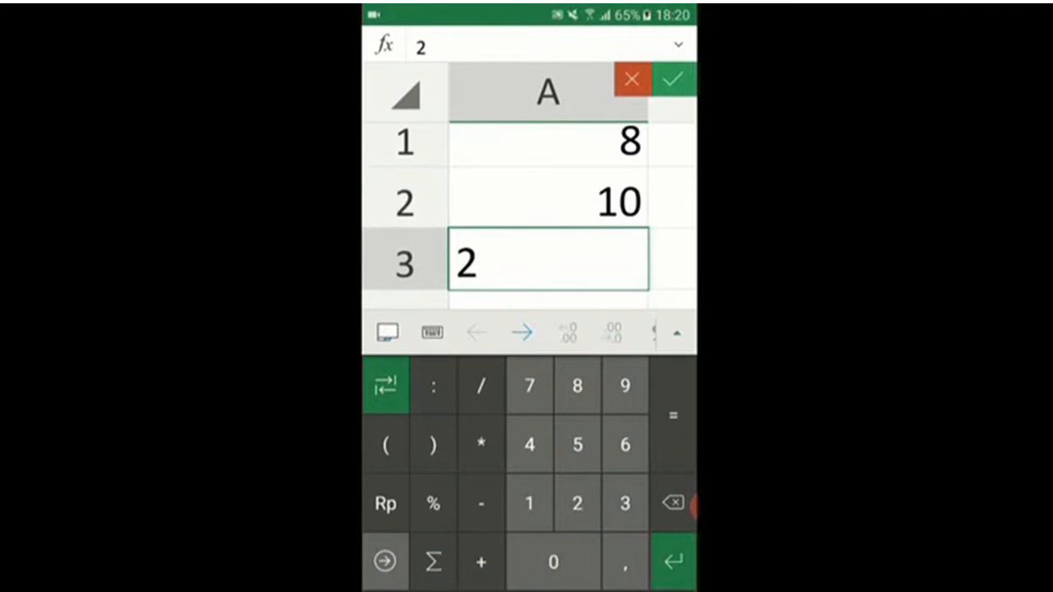
type("+3*2")
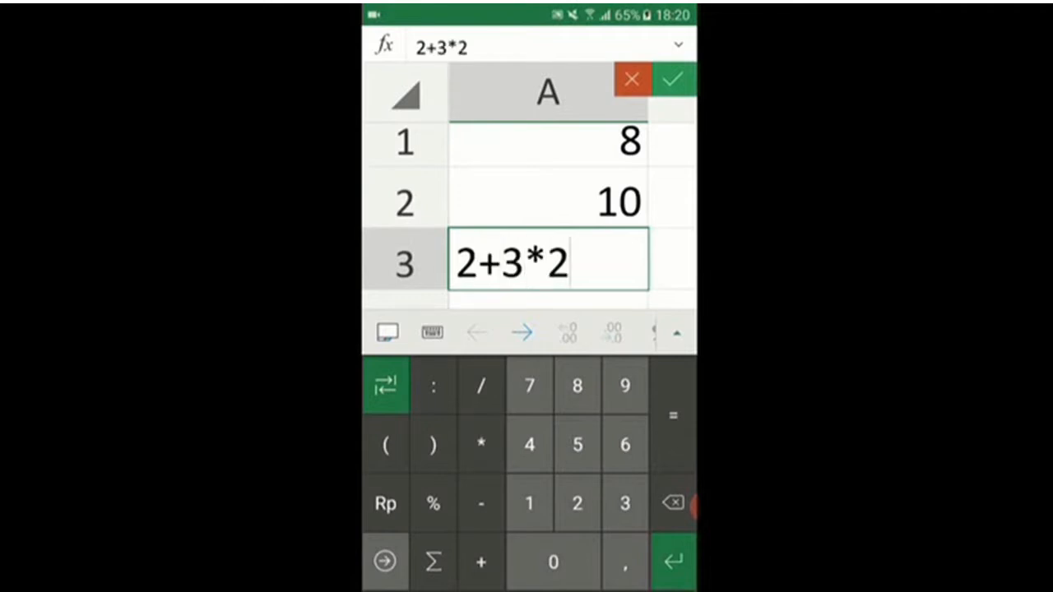
key("Return")
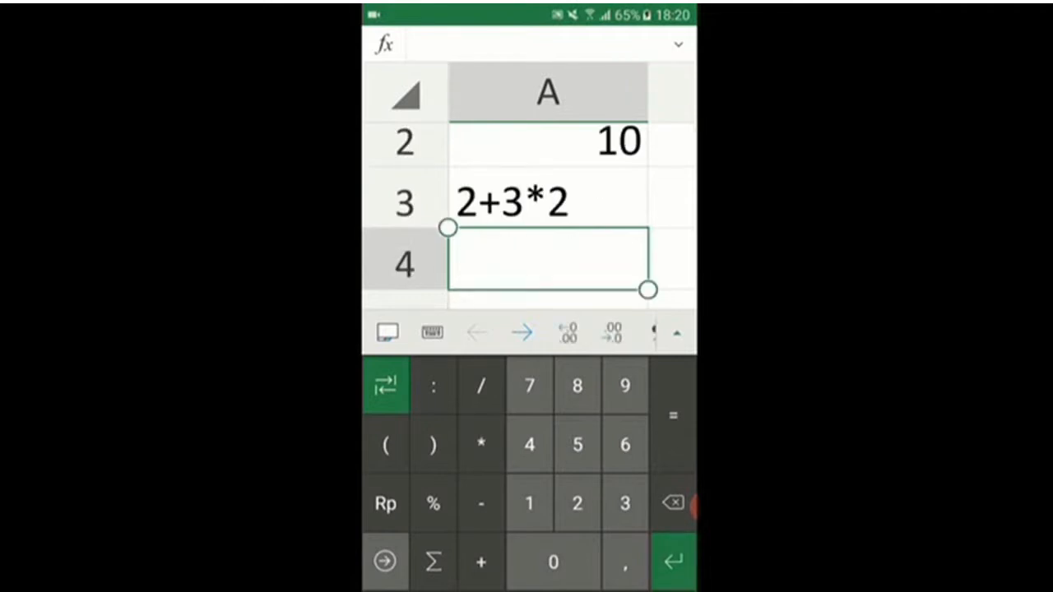
type("(2")
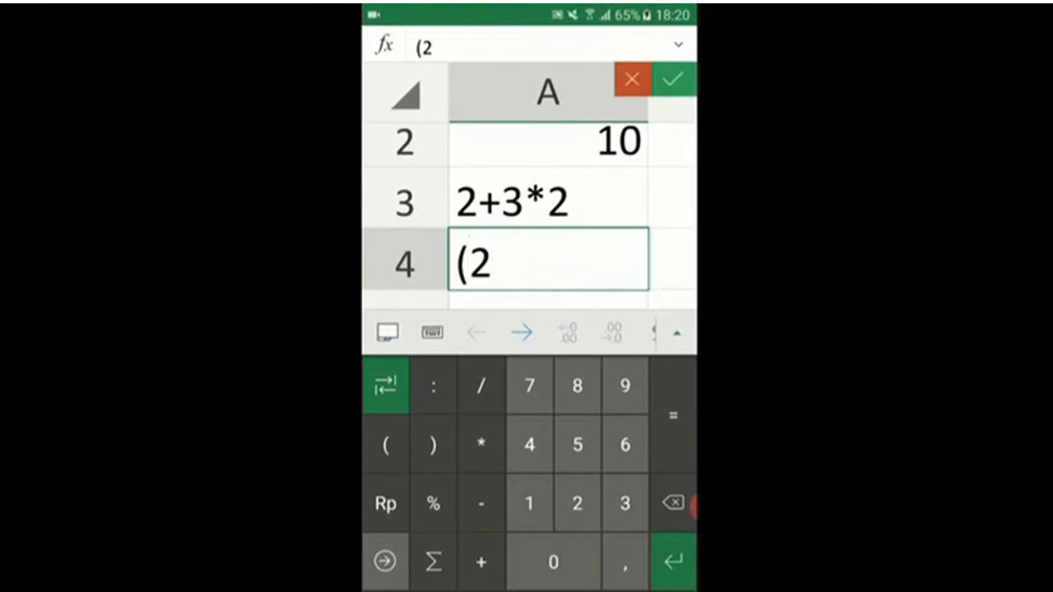
type("+3)")
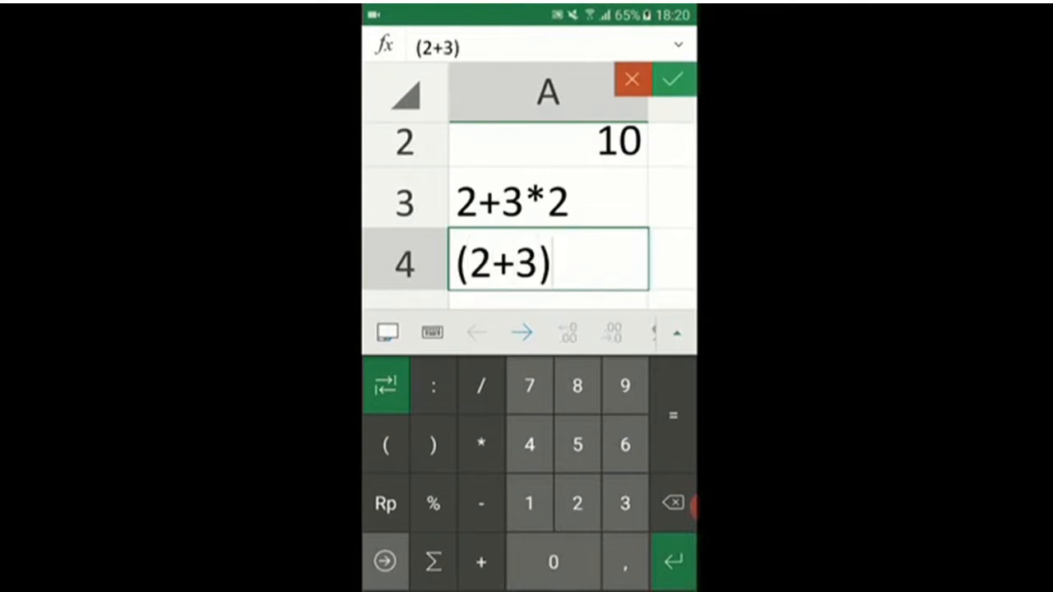
type("*2")
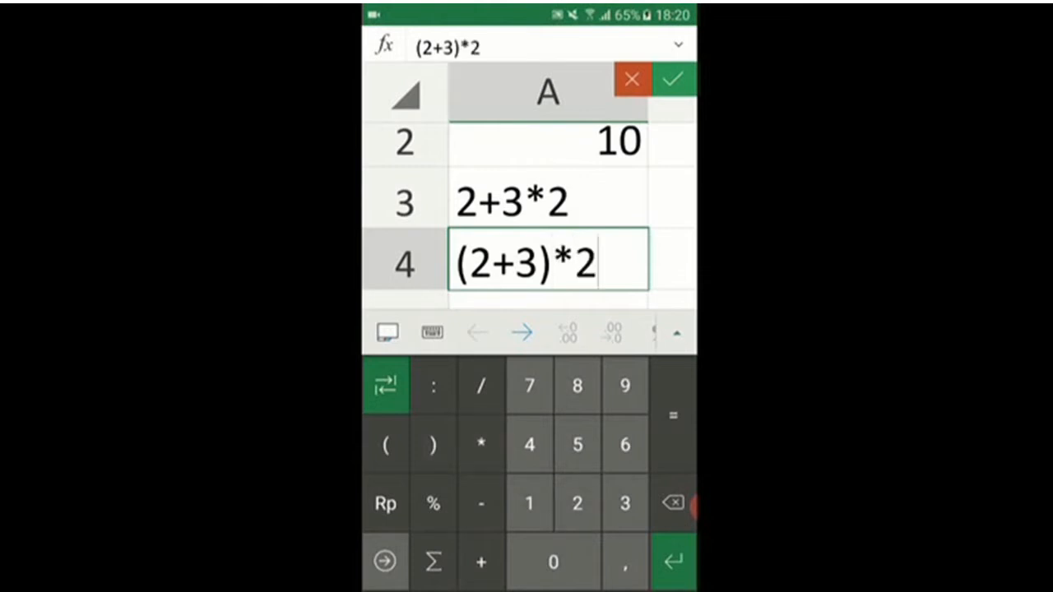
key("Return")
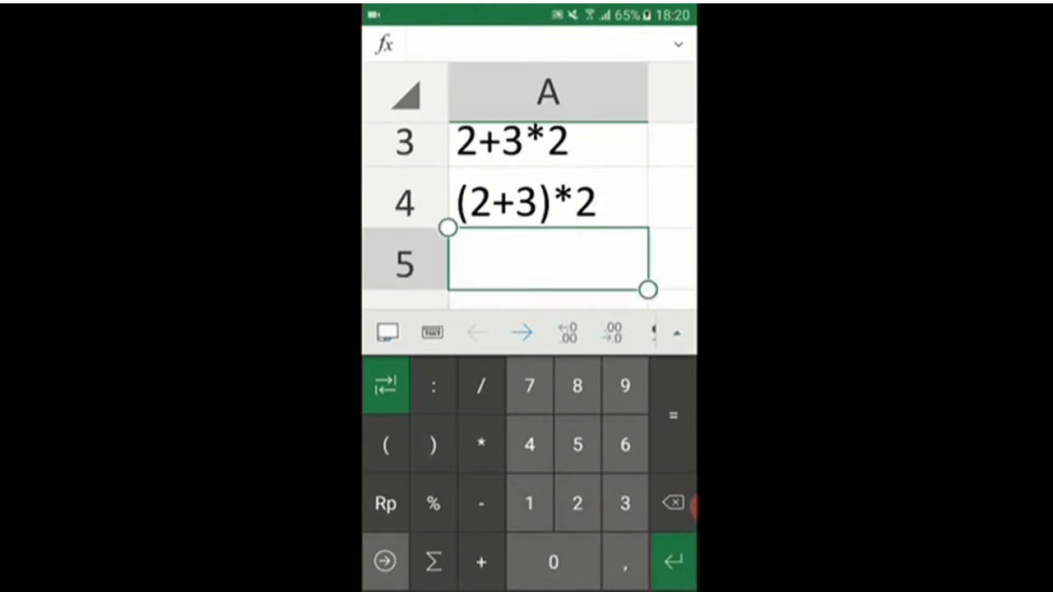
scroll(529, 188, "down", 5)
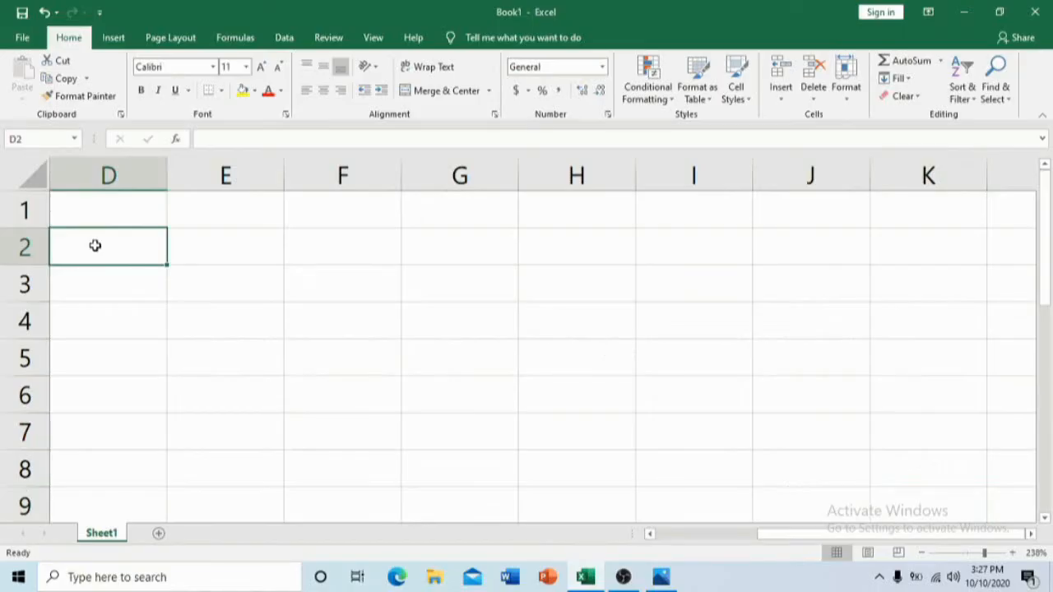
In the desktop Excel workbook, enter "power" in cell D2 and its description "untuk menghitung pangkat" in cell E2.
type("power")
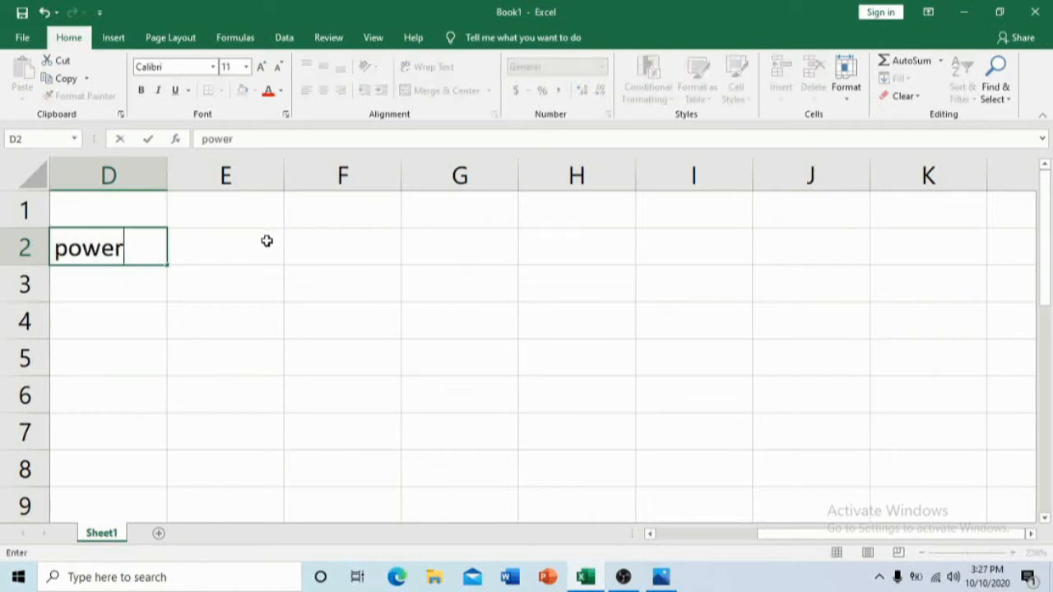
key("ctrl+Return")
left_click(266, 241)
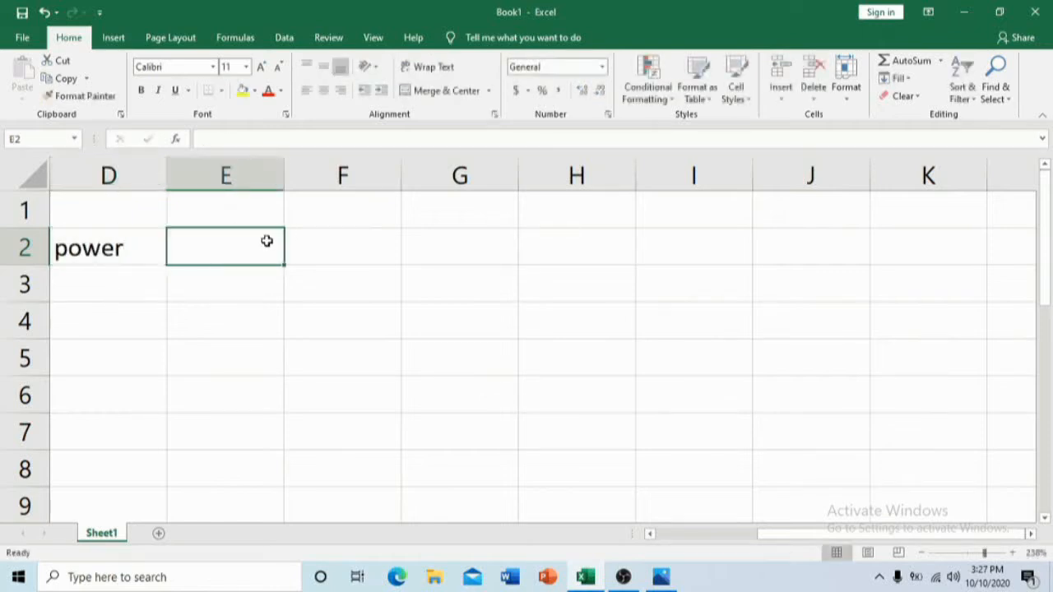
type("untuk ")
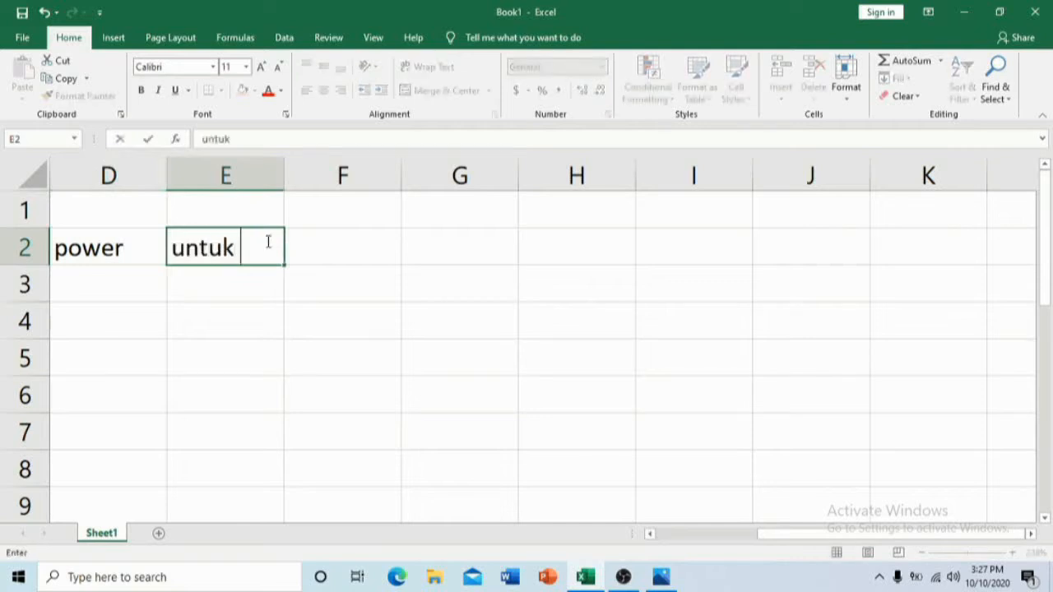
type("menghitung ")
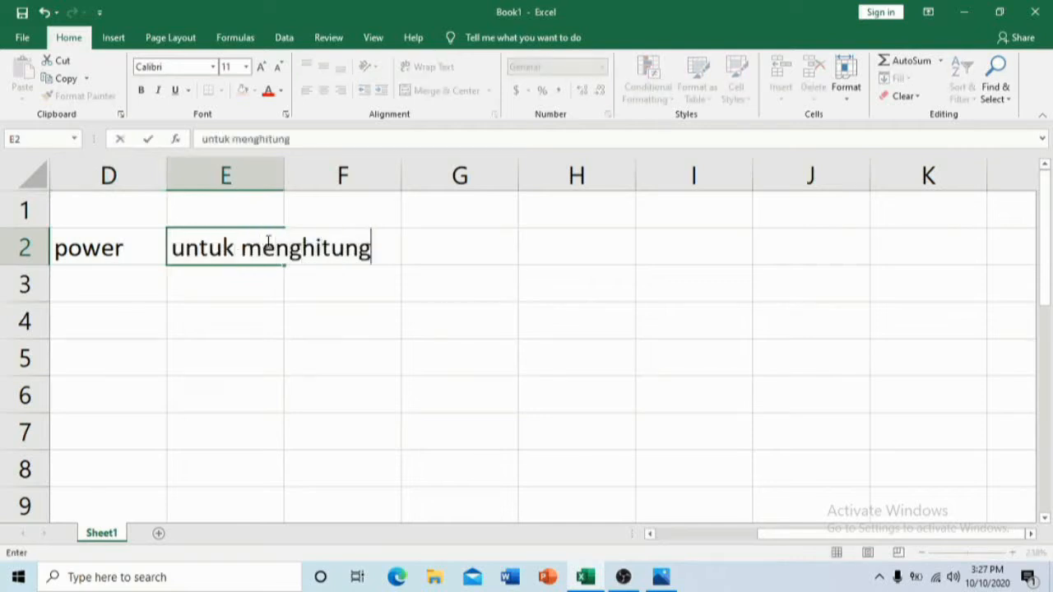
type("pangkat")
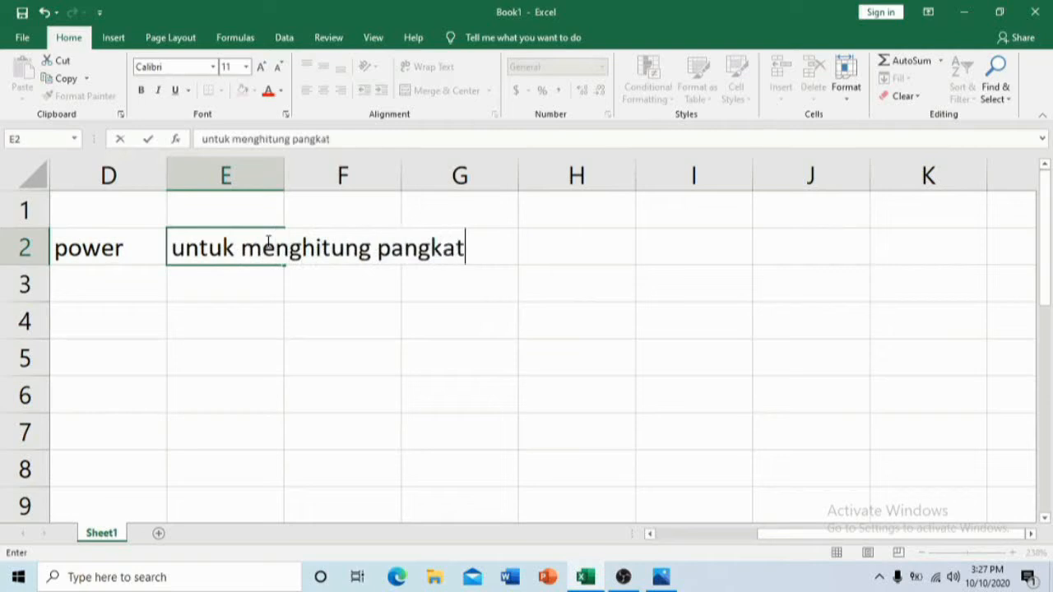
key("Return")
Enter "sqrt" in cell D3 and its description "untu menghitung akar" in cell E3.
key("Left")
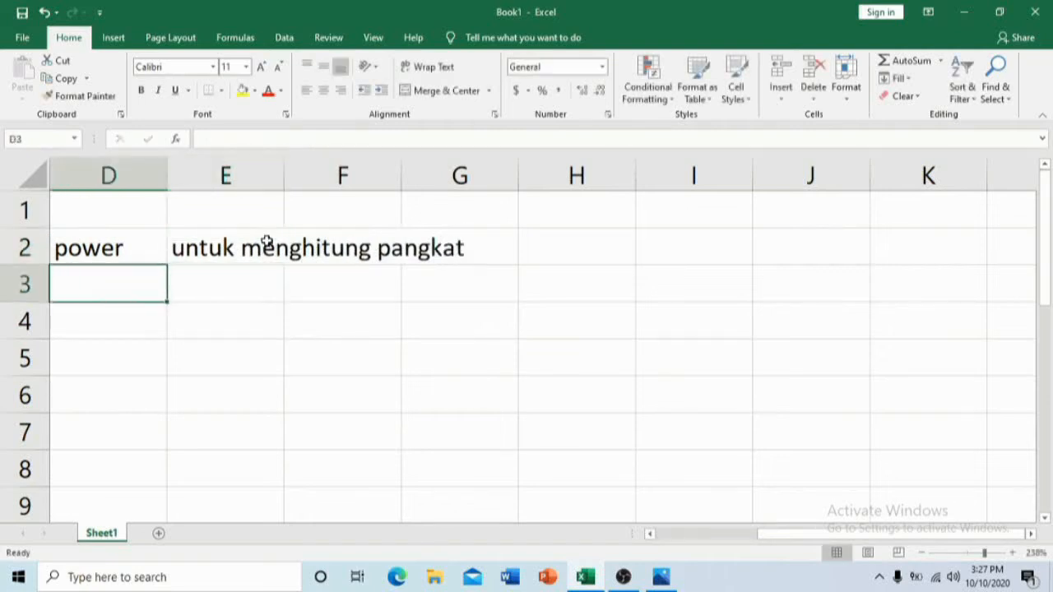
type("sqrt")
key("Tab")
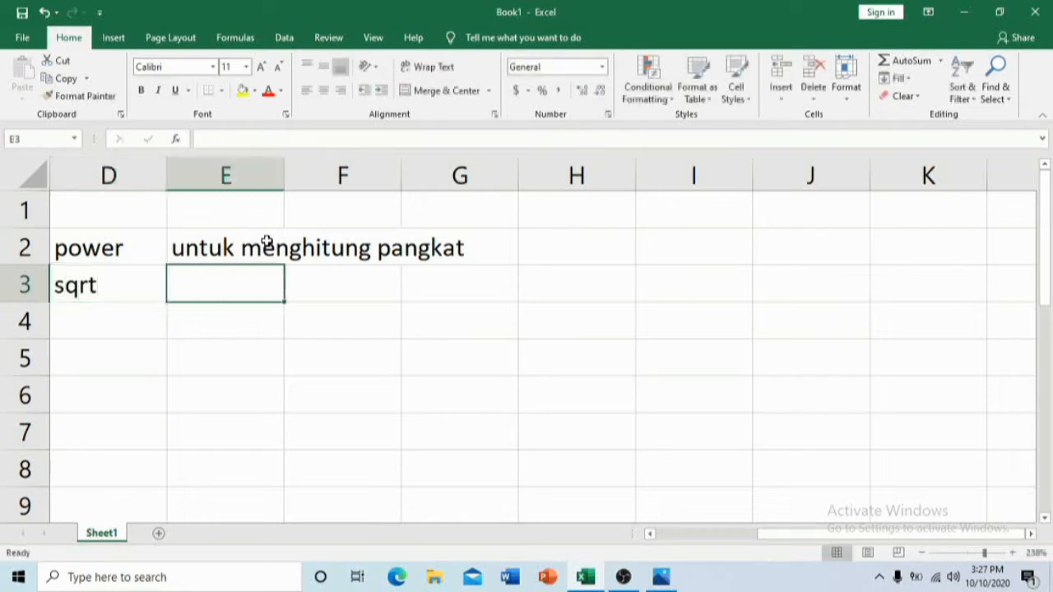
type("untu men")
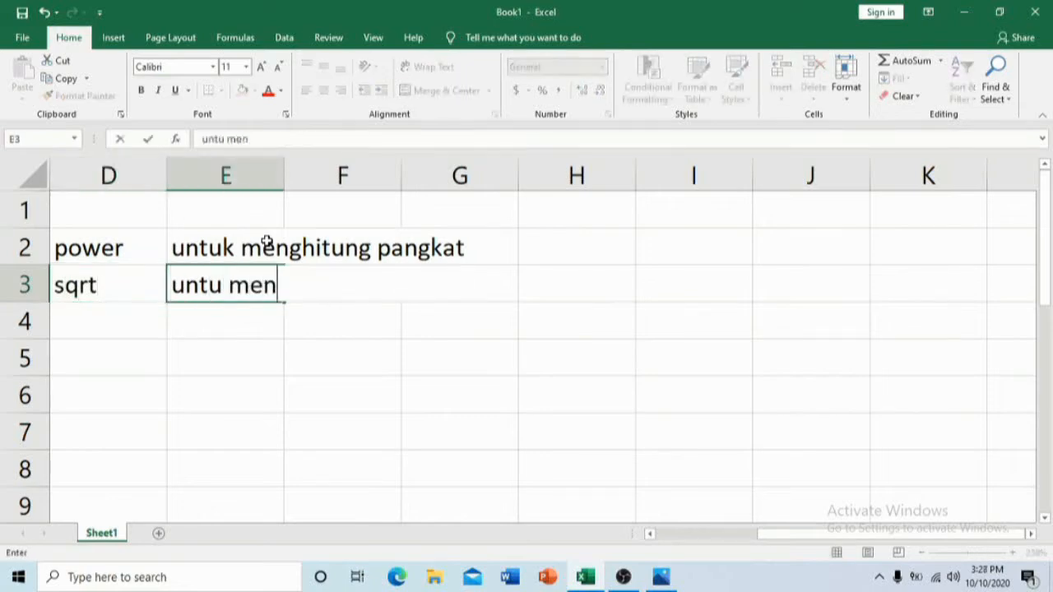
type("ghitung akar")
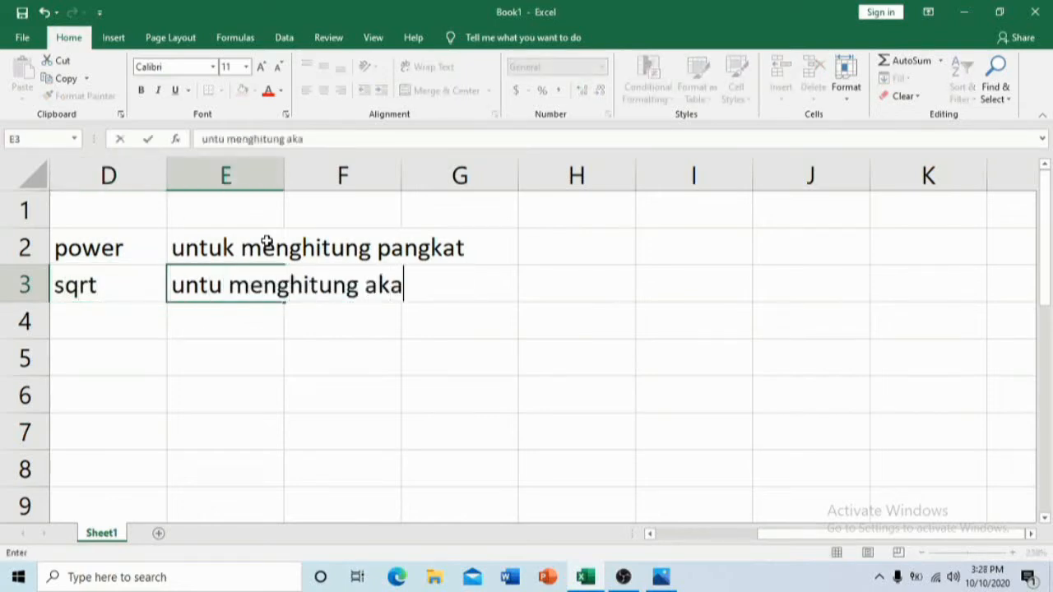
key("Return")
Enter the label "hitunglah" in cell D5, leaving row 4 empty.
key("Return")
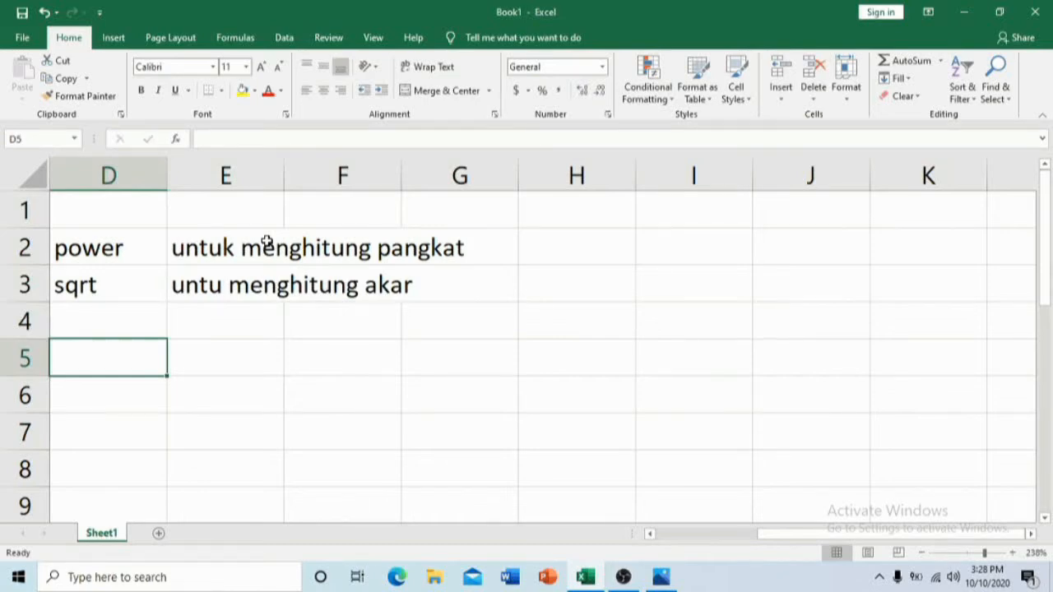
type("hitungk")
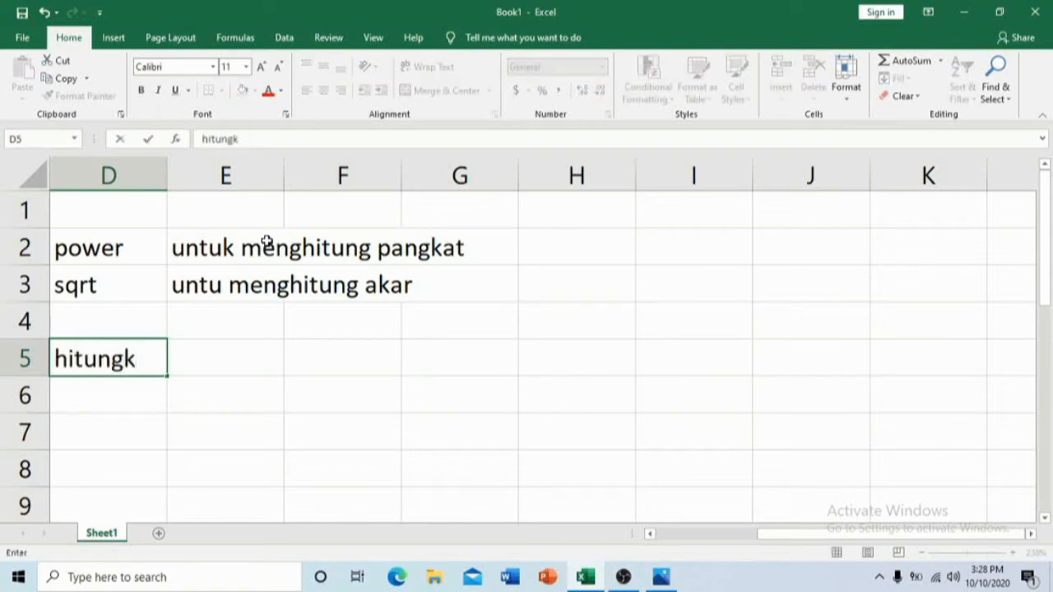
key("BackSpace")
type("lah 2")
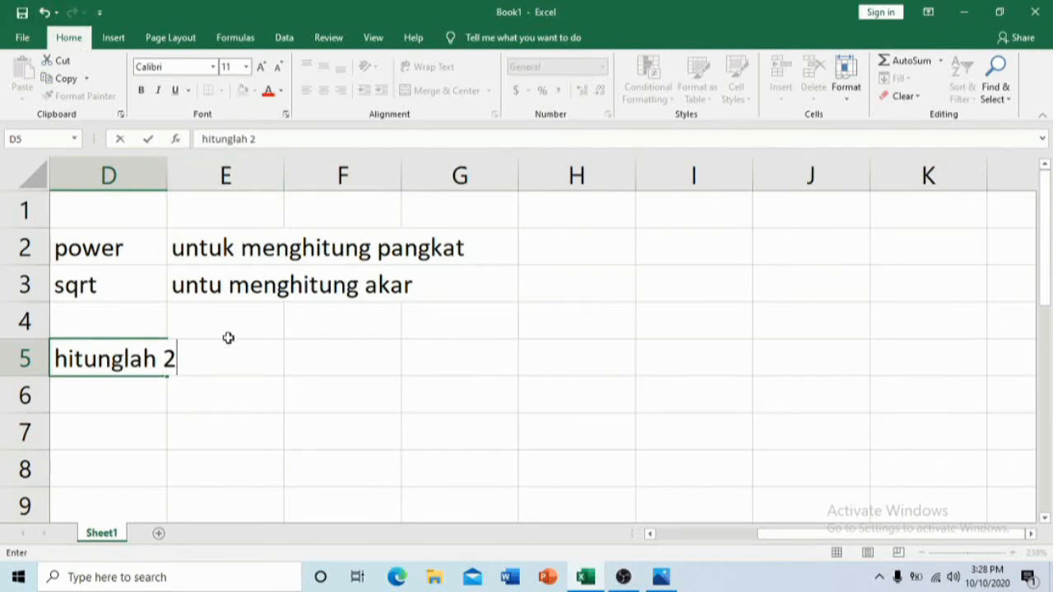
key("BackSpace")
key("Return")
Enter the formula =power(2,2) in cell D6 and review it in the formula bar.
type("=")
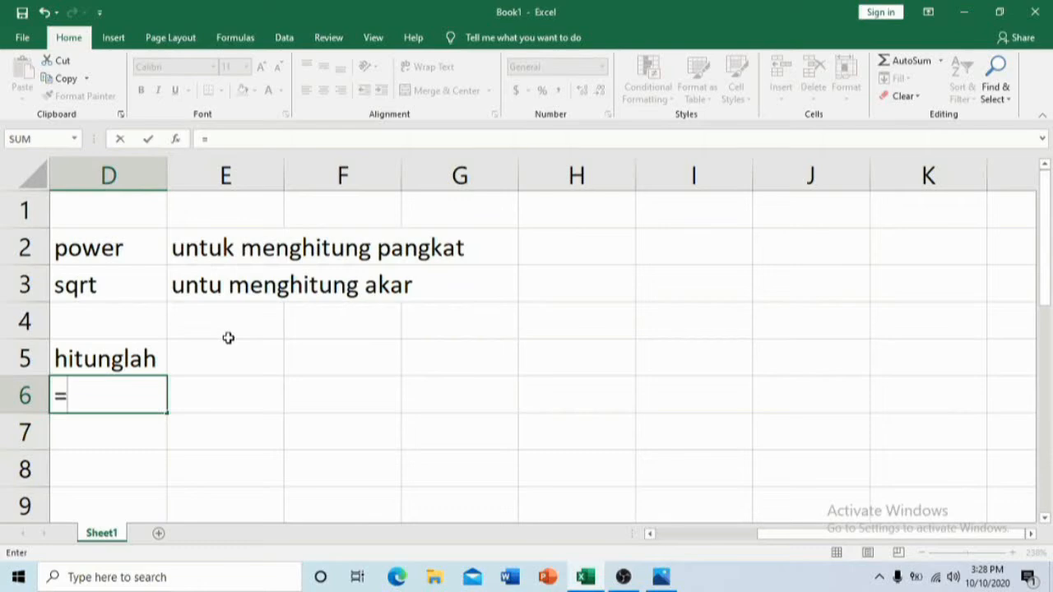
type("powet")
key("BackSpace")
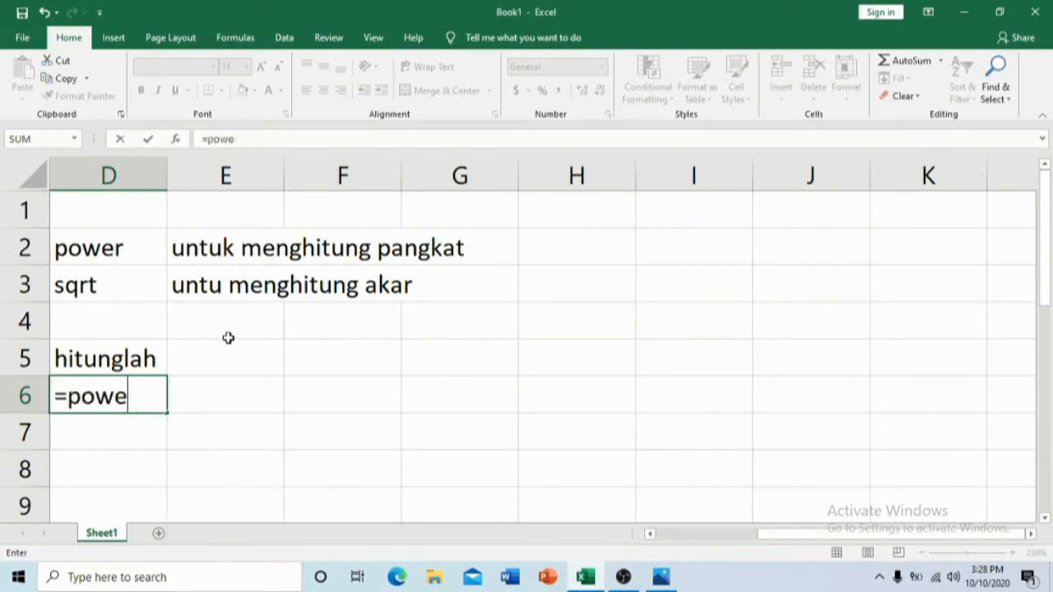
type("r(")
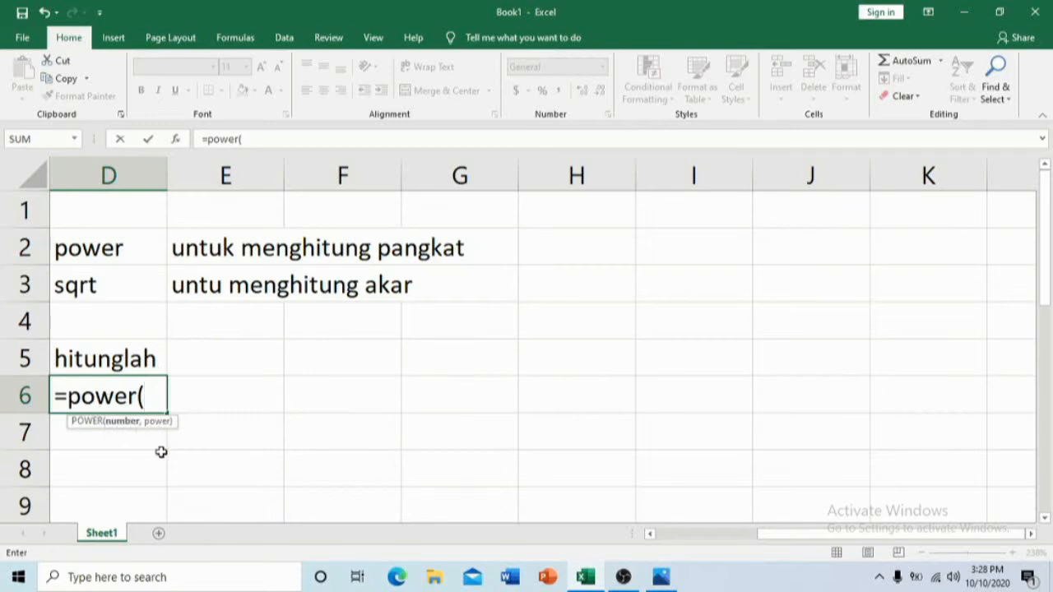
type("2,")
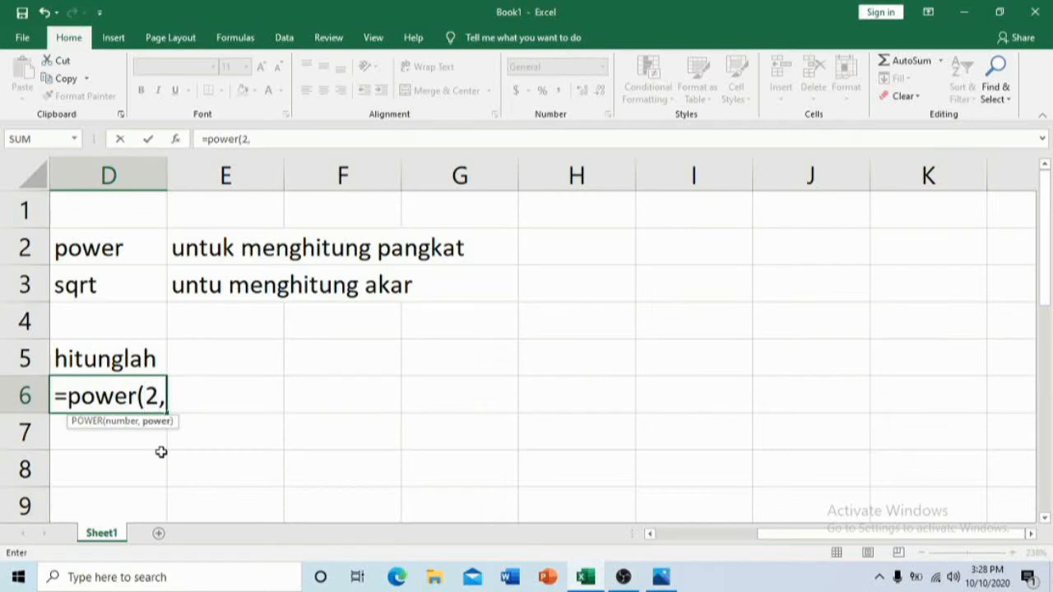
type("2)")
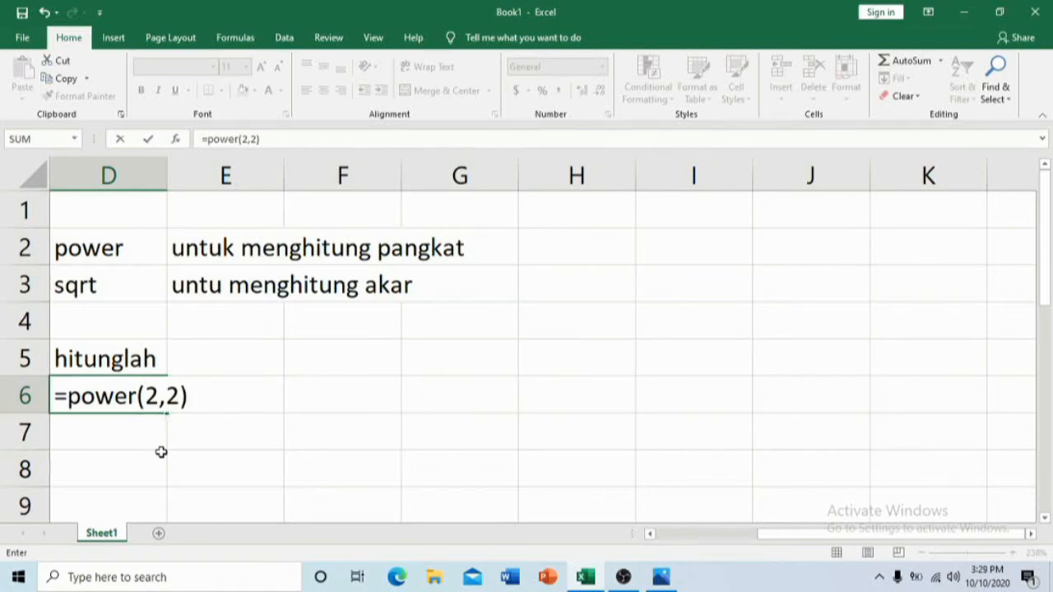
key("Return")
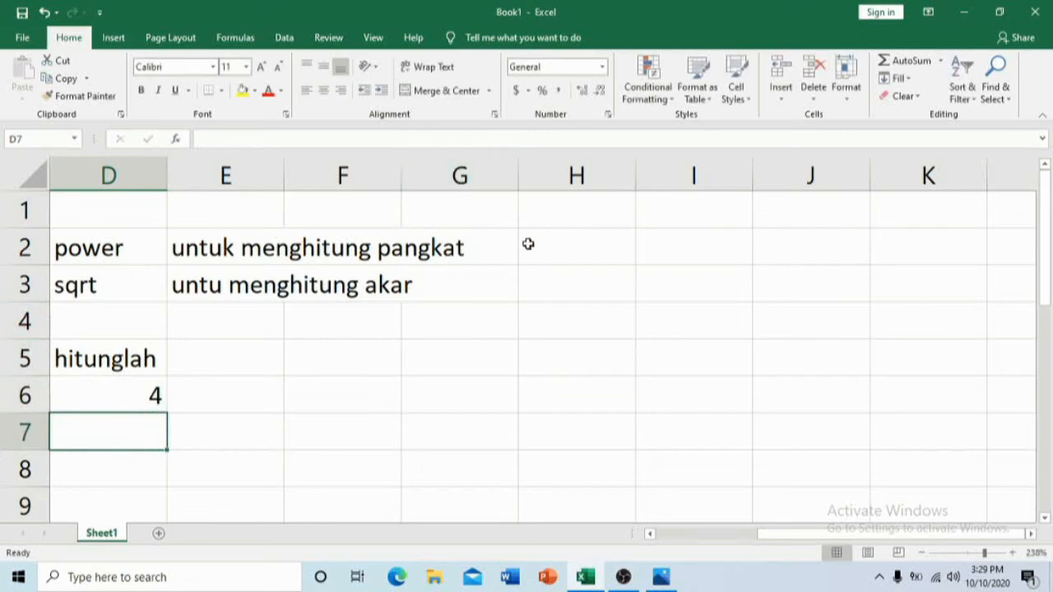
key("Up")
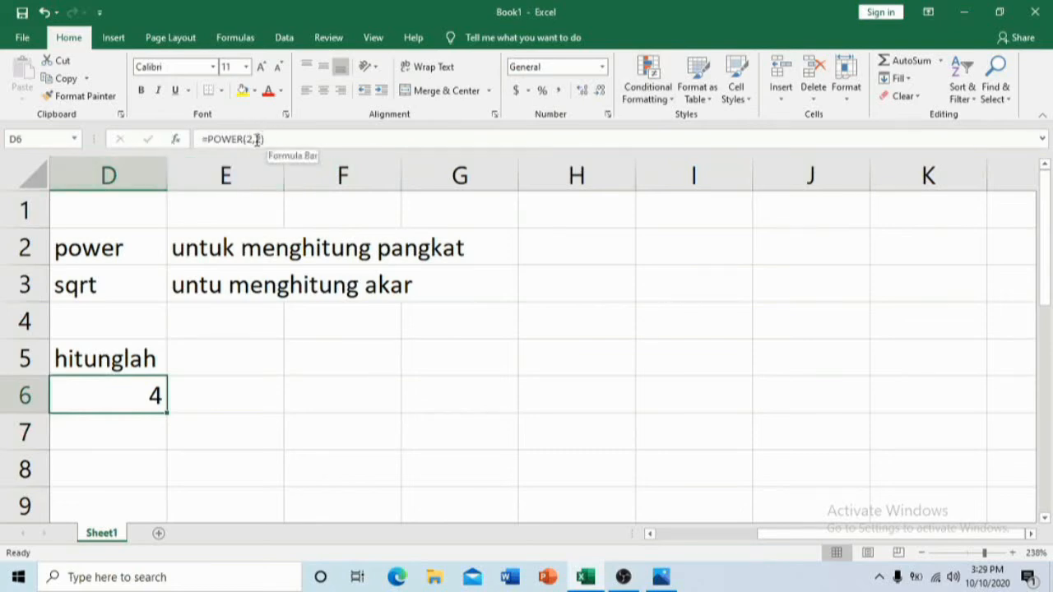
Enter the formula =power(3,2) in cell E6.
left_click(182, 384)
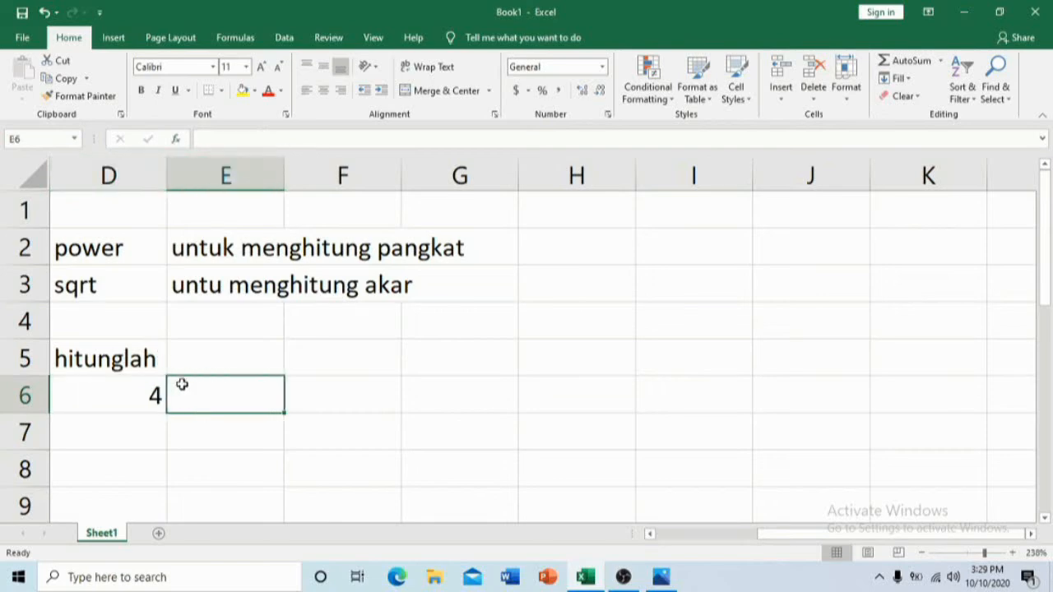
type("=powe")
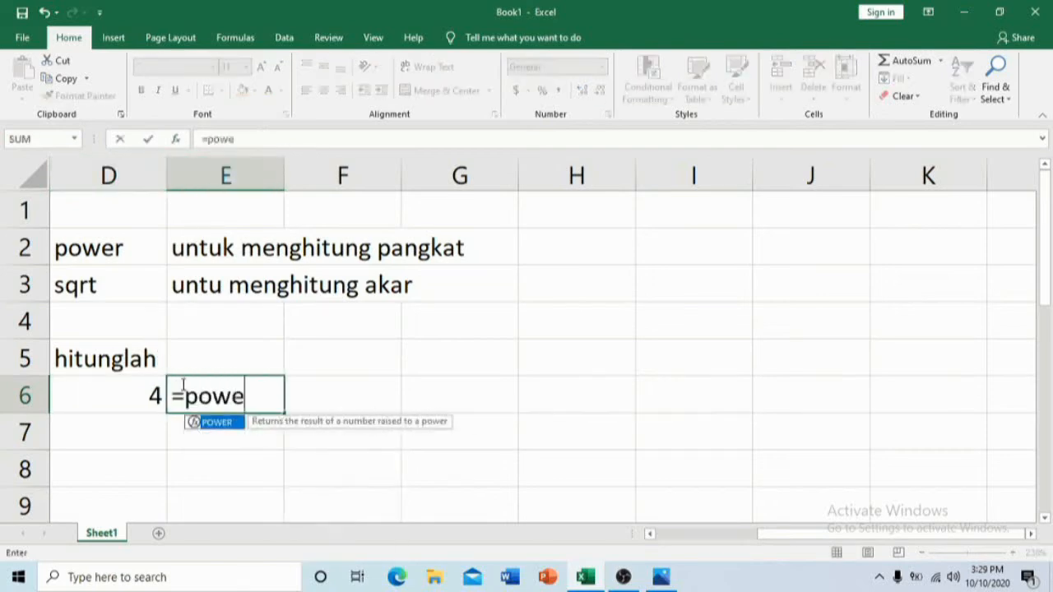
type("r(")
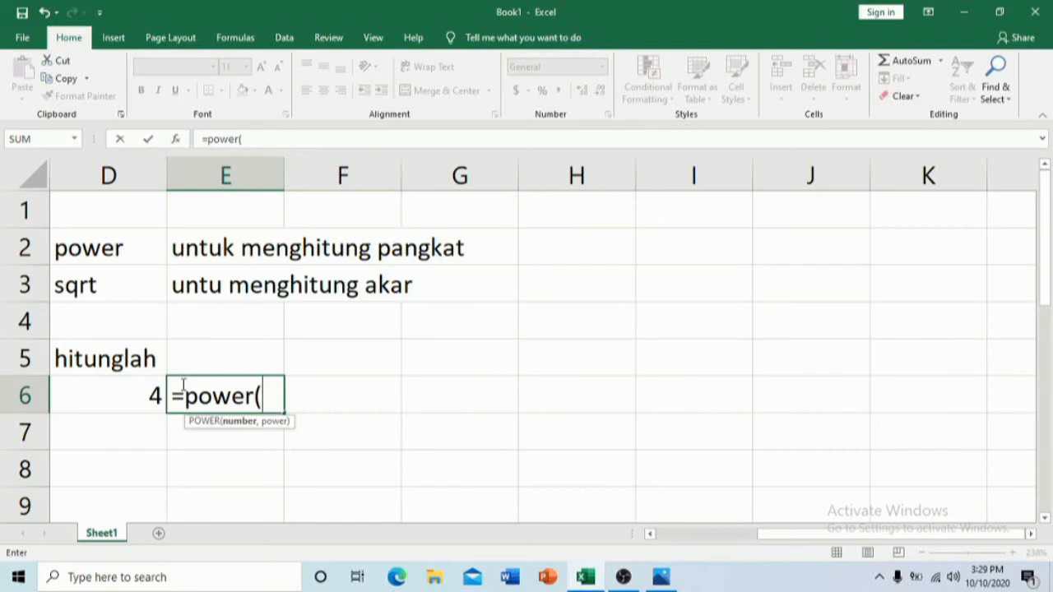
type("3,2")
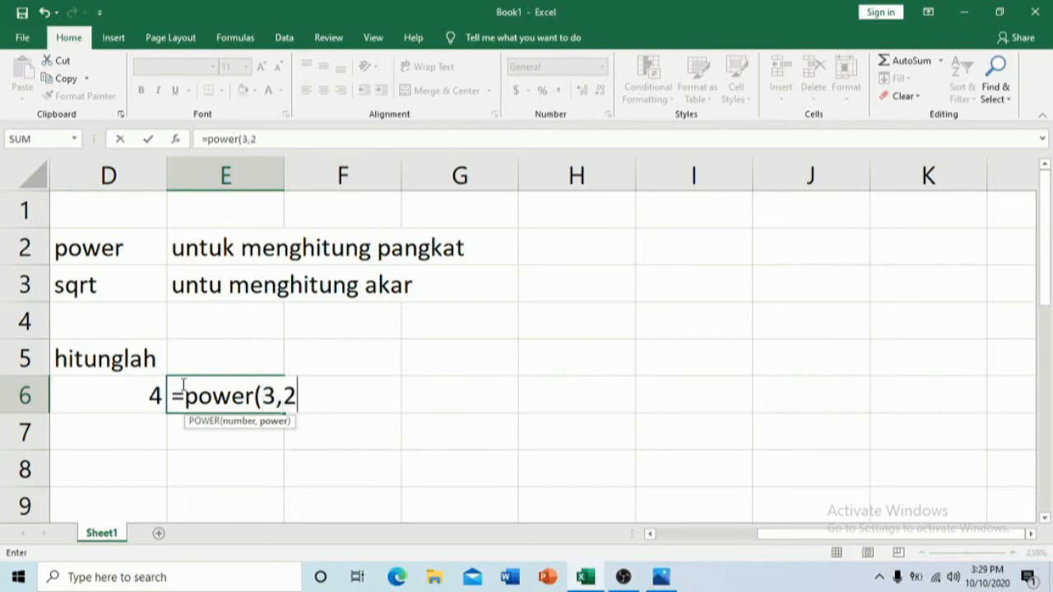
type(")")
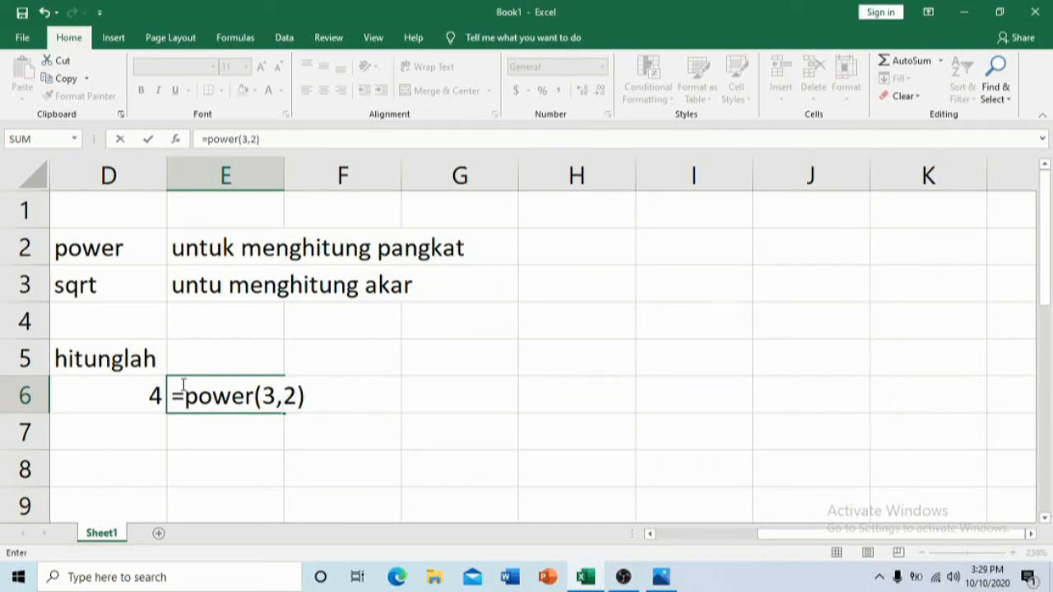
key("Return")
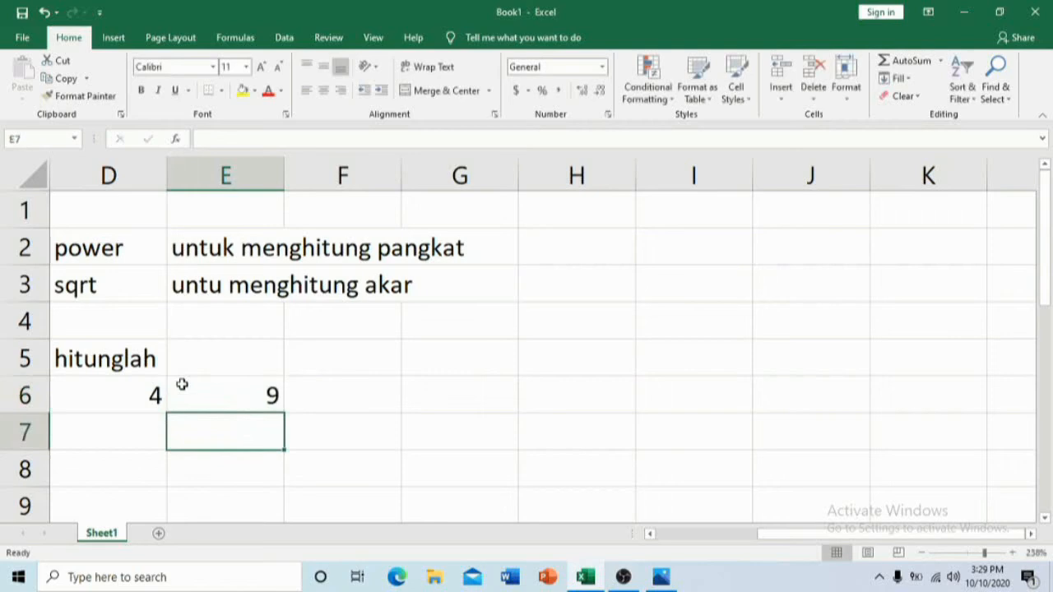
key("Left")
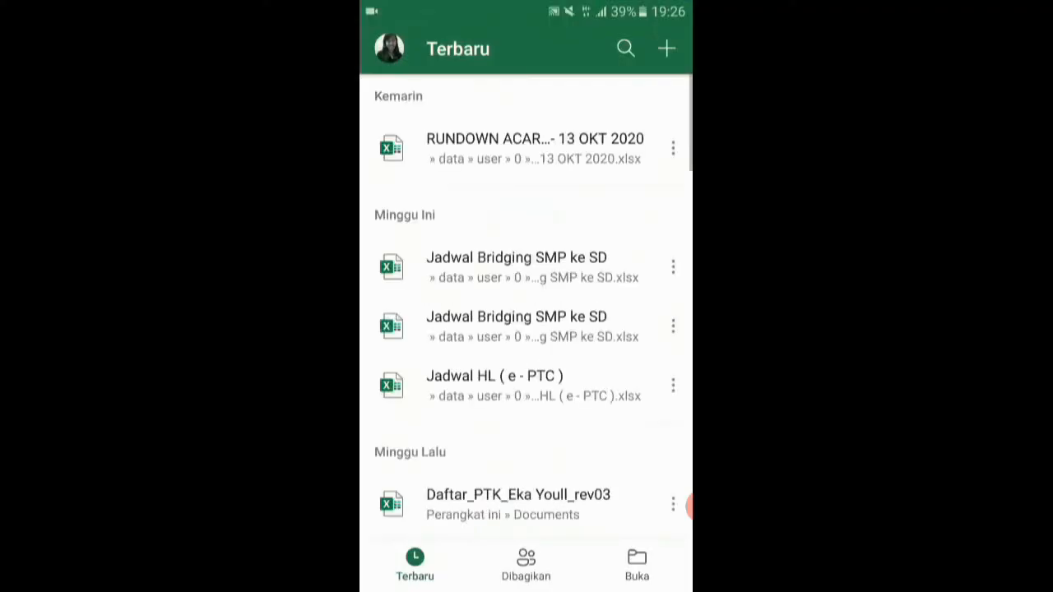
Switch to the mobile Excel app and create a new blank workbook.
left_click(667, 47)
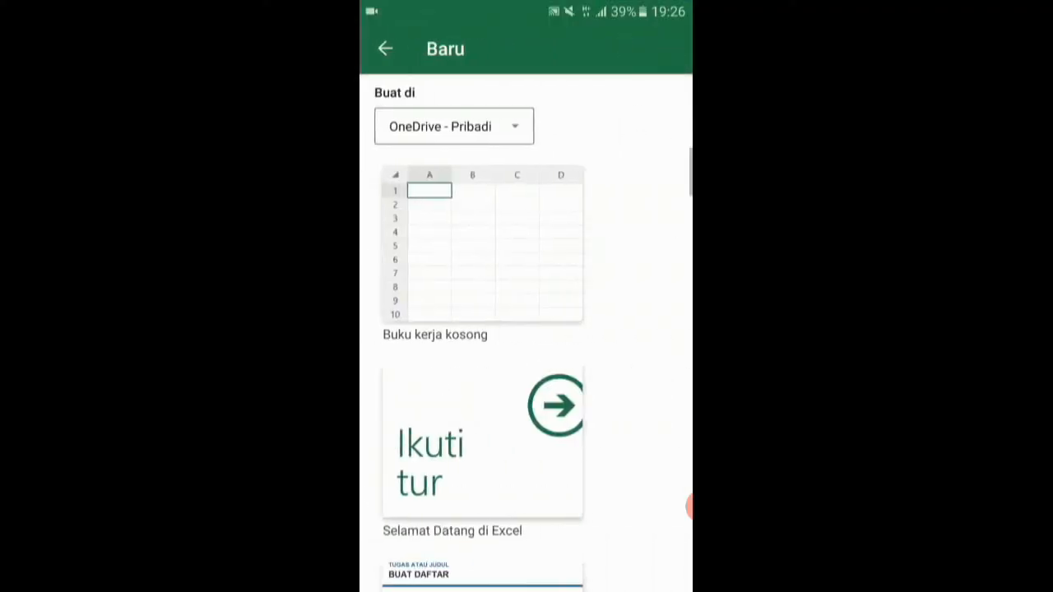
left_click(482, 246)
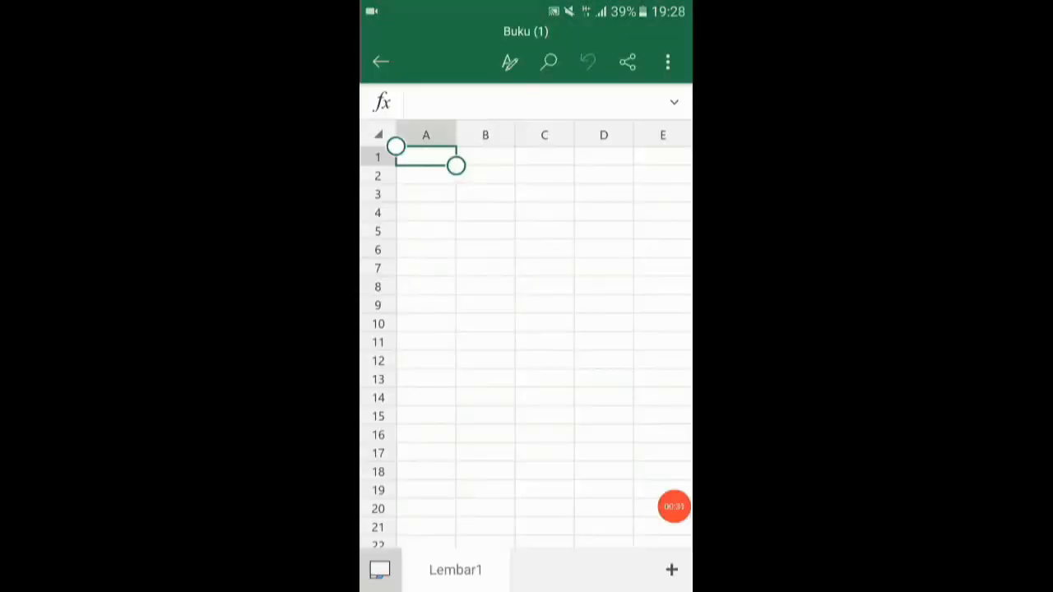
scroll(527, 334, "up", 10)
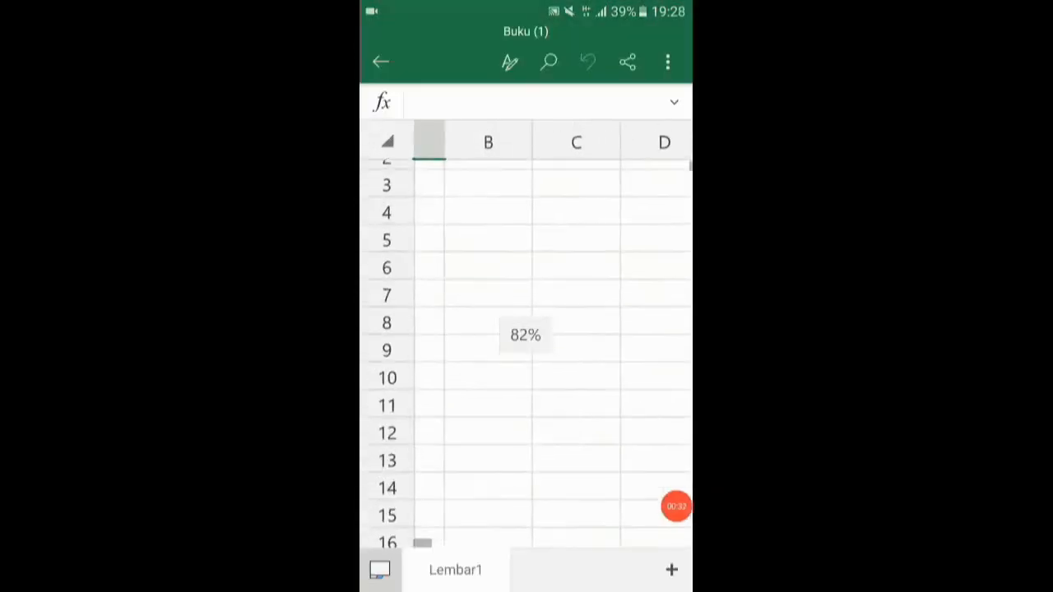
scroll(527, 334, "up", 3)
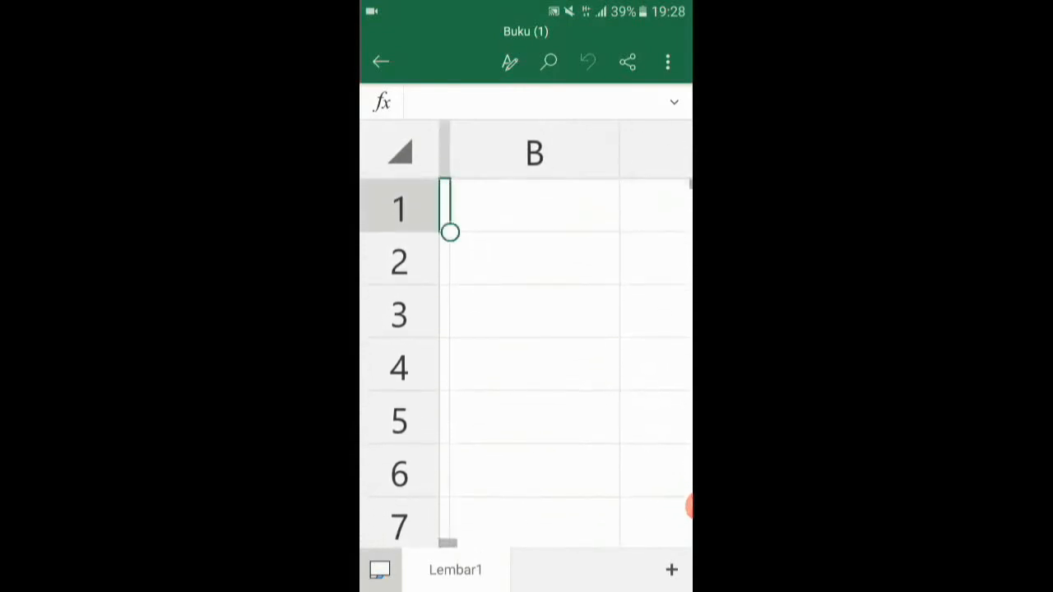
scroll(527, 334, "left", 3)
scroll(526, 334, "down", 2)
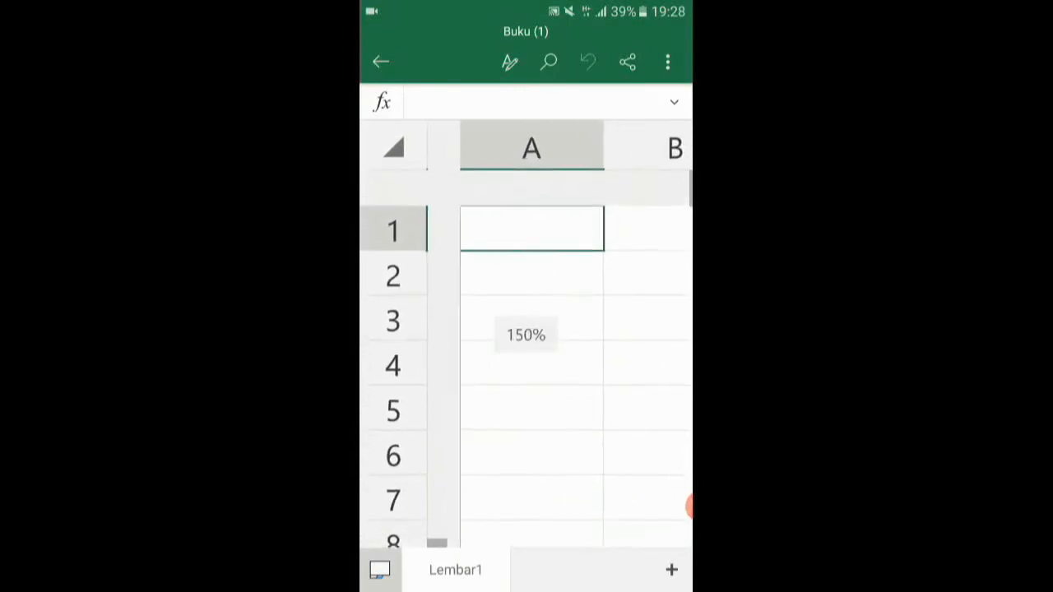
Start a formula in cell A1 with an equals sign and insert the suggested POWER function with its argument placeholders.
left_click(505, 198)
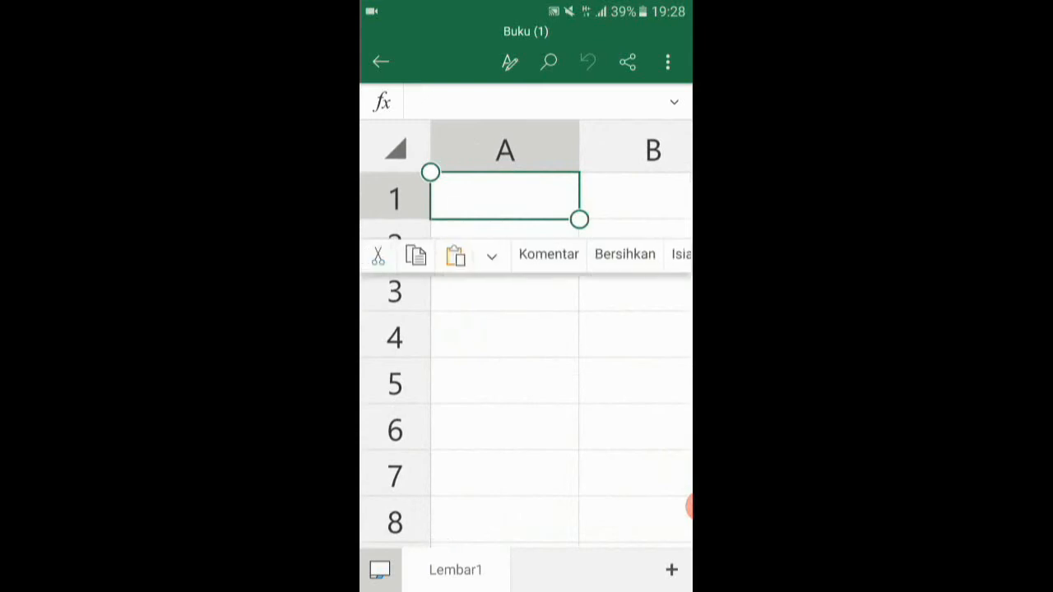
double_click(505, 197)
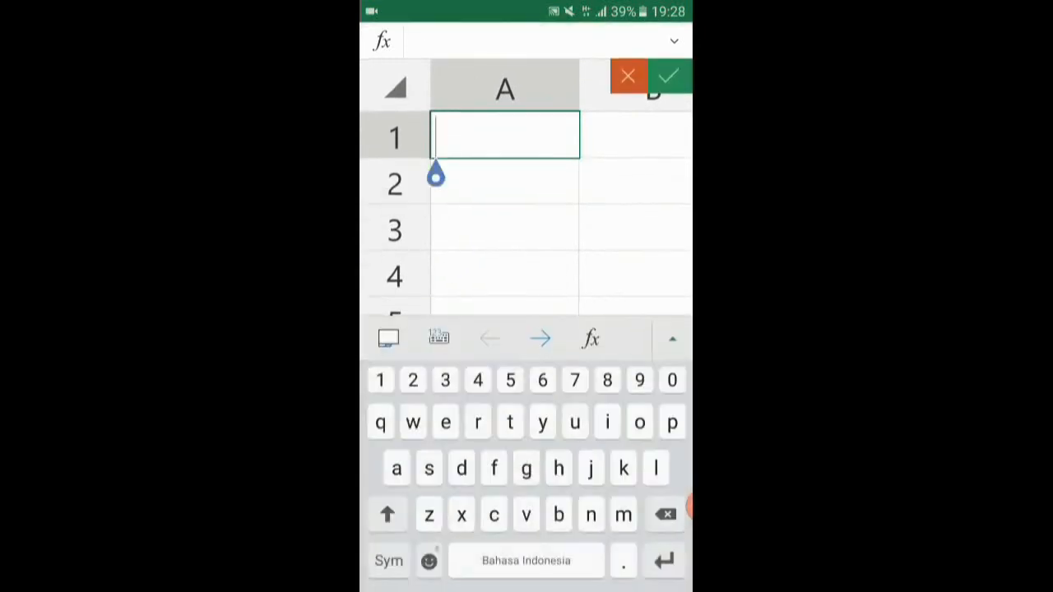
left_click(389, 560)
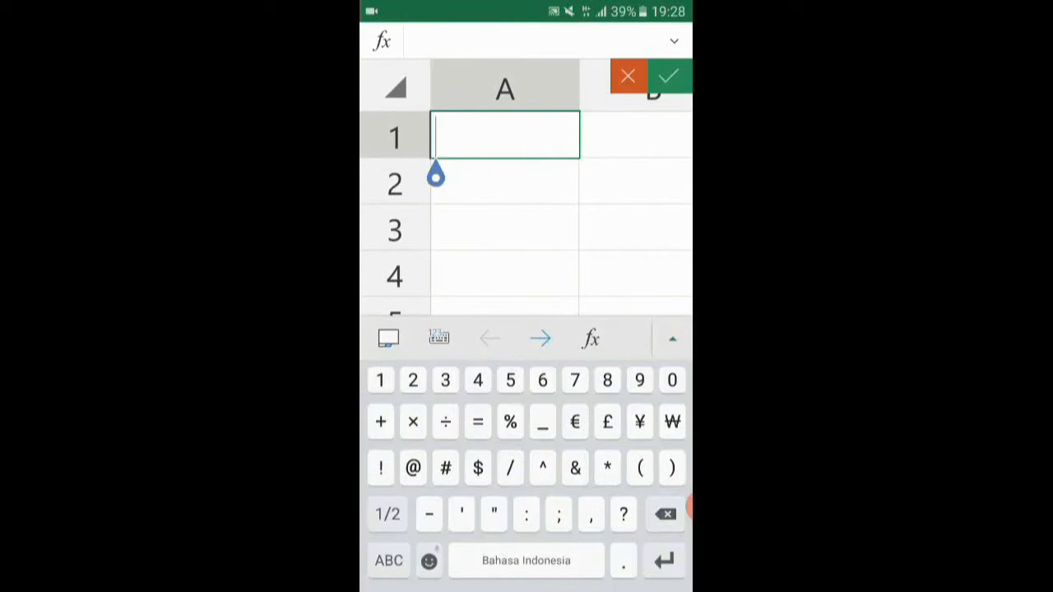
type("=")
left_click(389, 560)
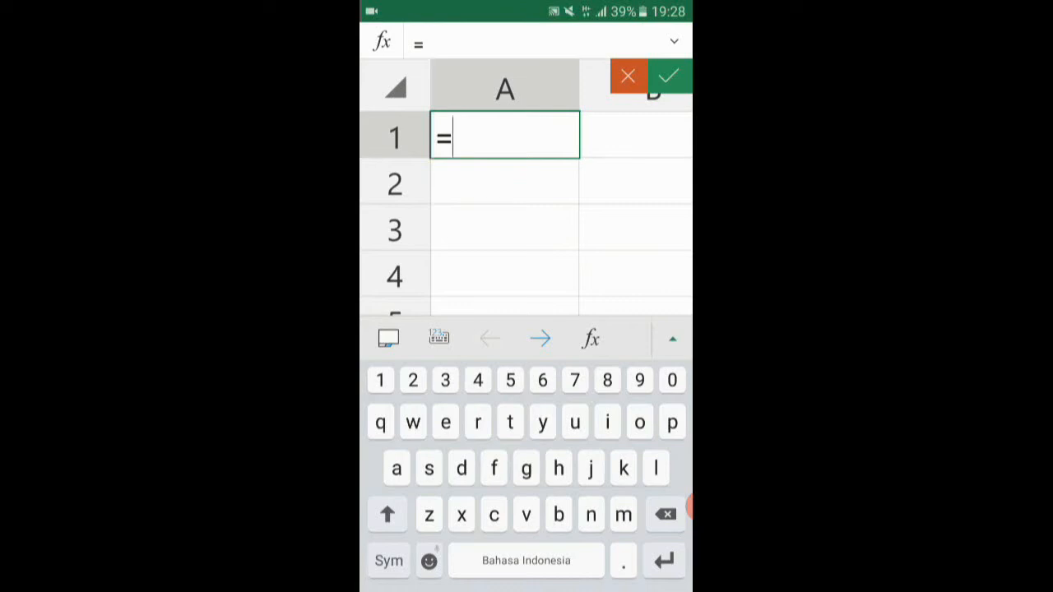
type("power")
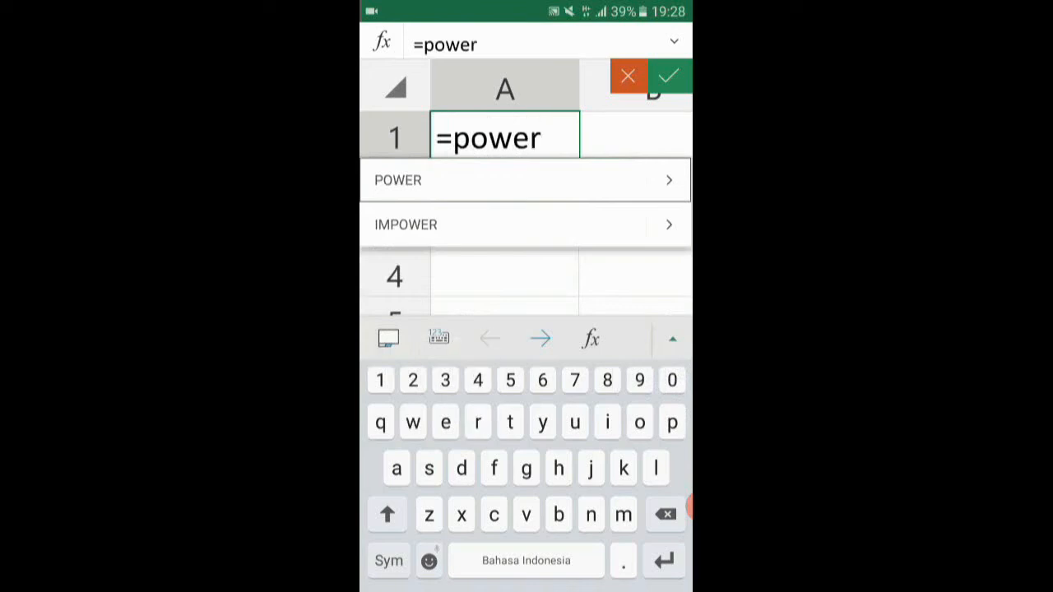
left_click(669, 180)
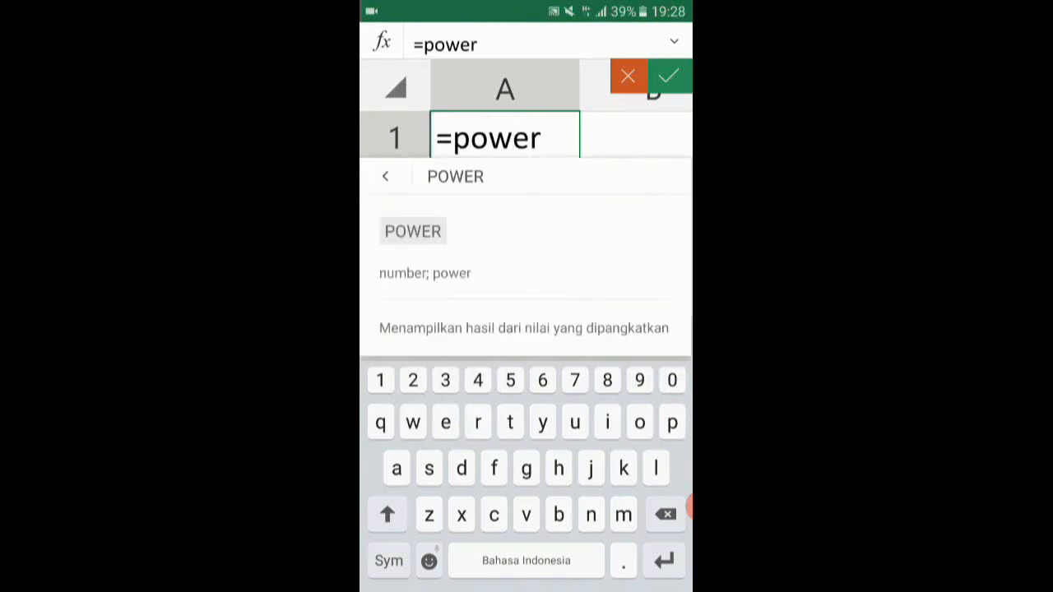
left_click(413, 232)
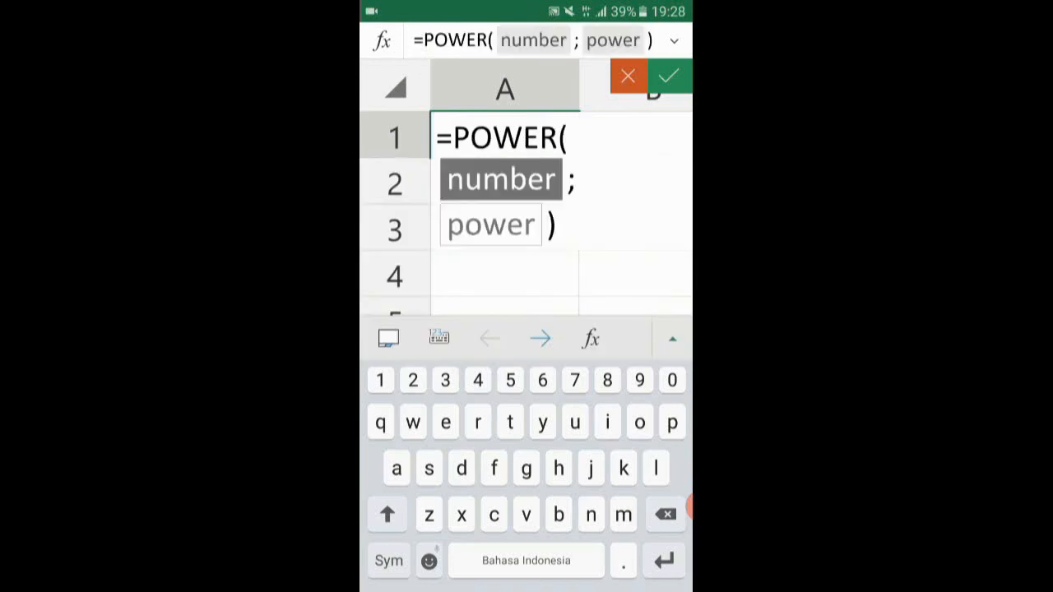
Fill in the POWER arguments in cell A1 with number 2 and power 2, and commit the formula =POWER(2;2).
type("2")
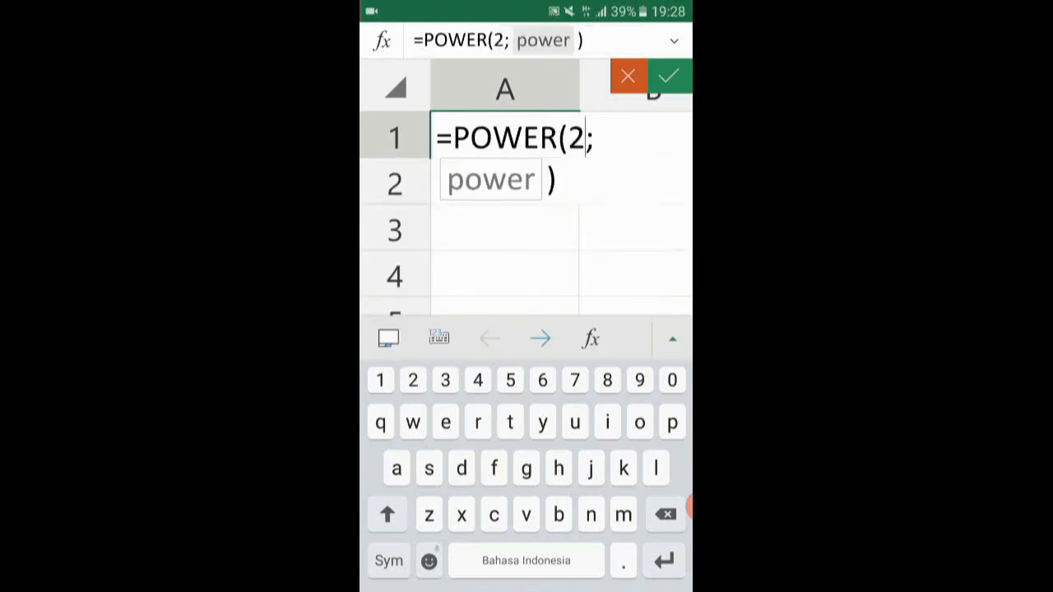
left_click(491, 180)
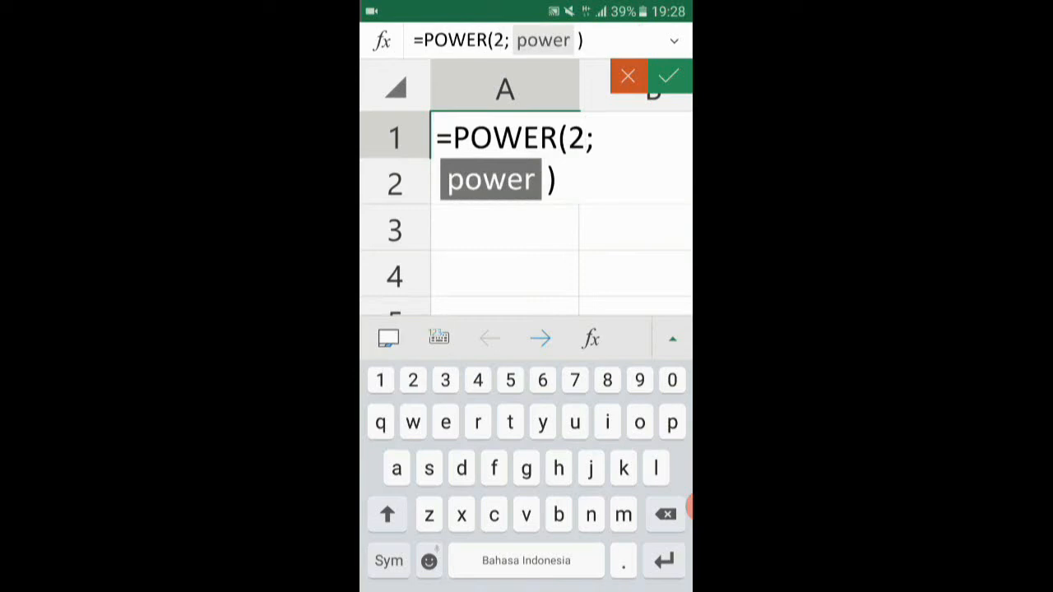
type("2")
left_click(623, 138)
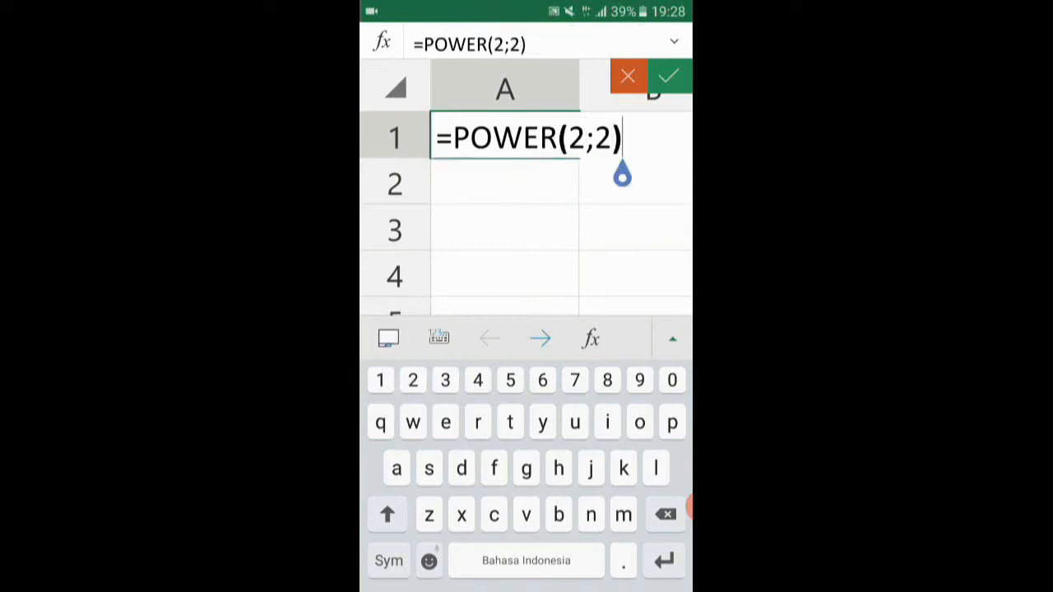
key("Return")
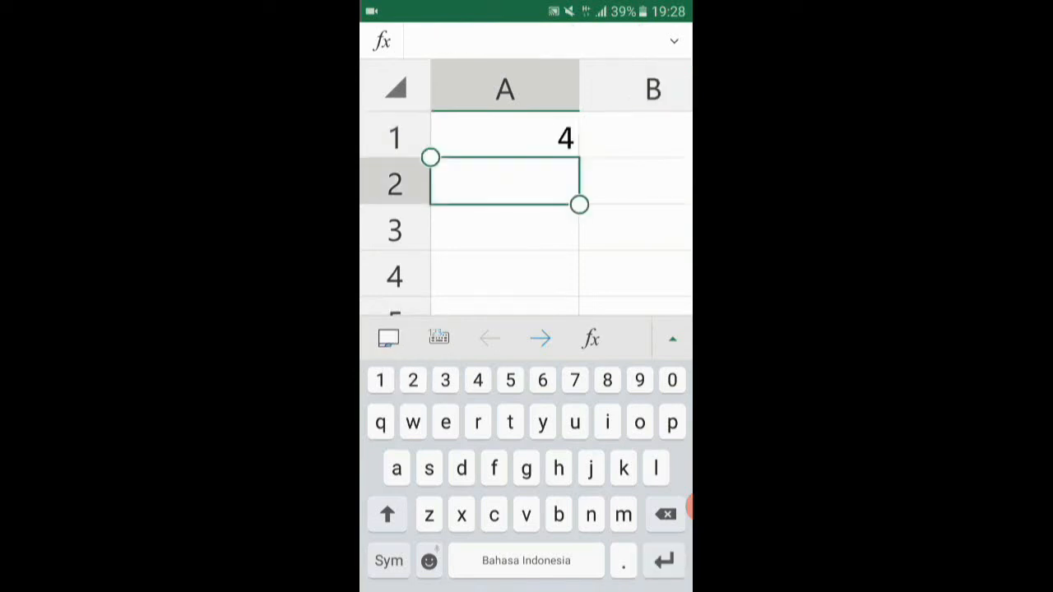
Reopen the formula in cell A1 to examine the semicolon separating its arguments, and close it without changes.
left_click(505, 136)
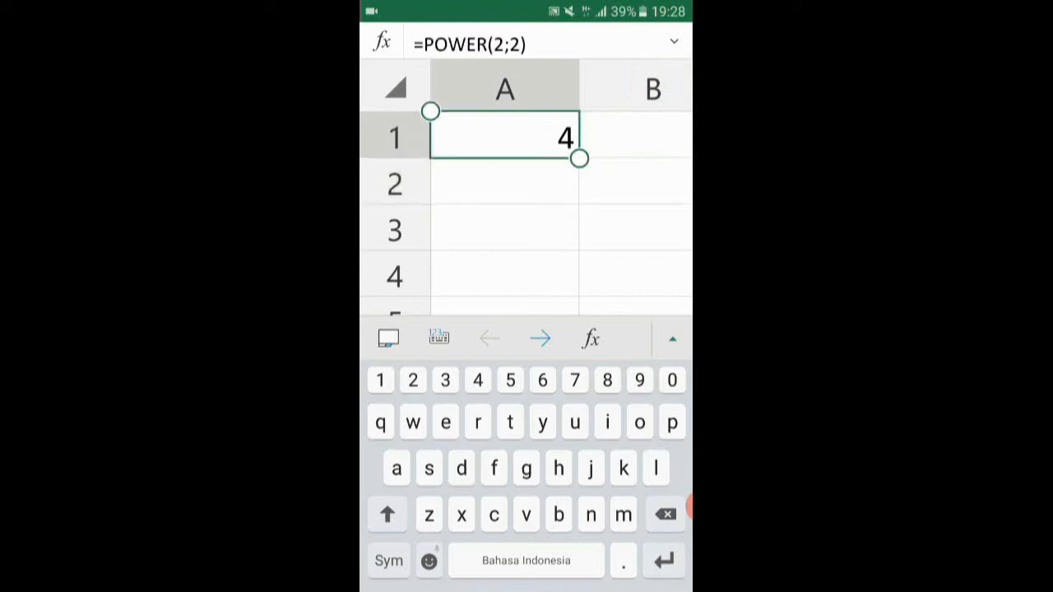
double_click(505, 136)
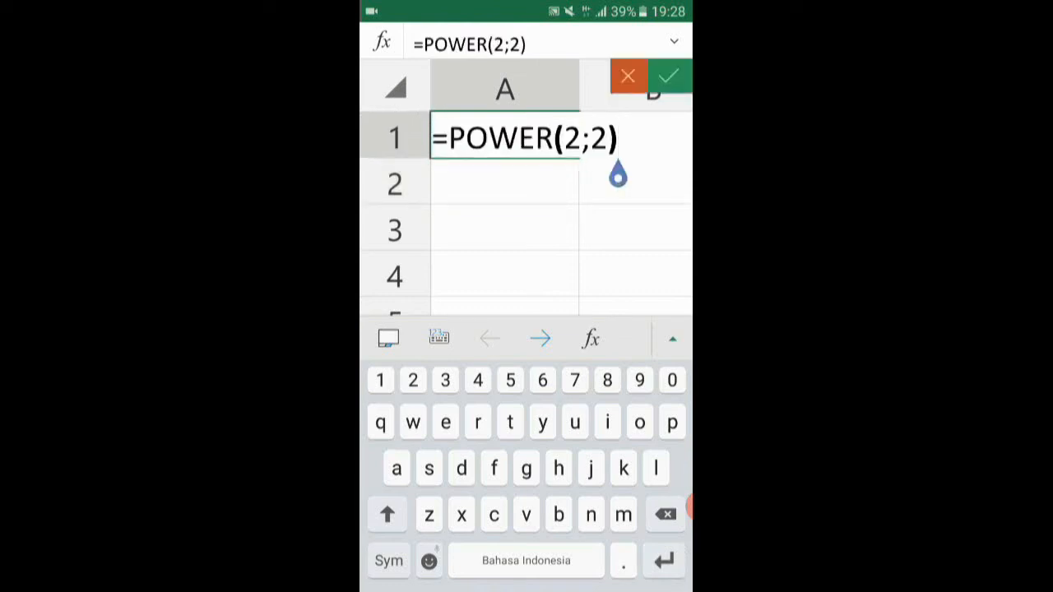
left_click_drag(618, 177, 590, 177)
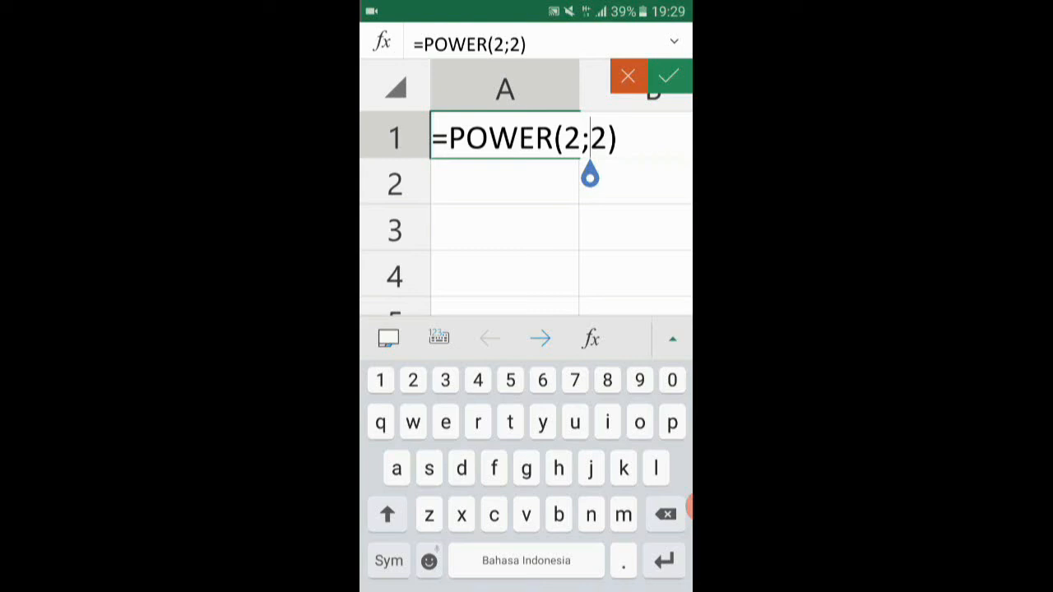
key("Return")
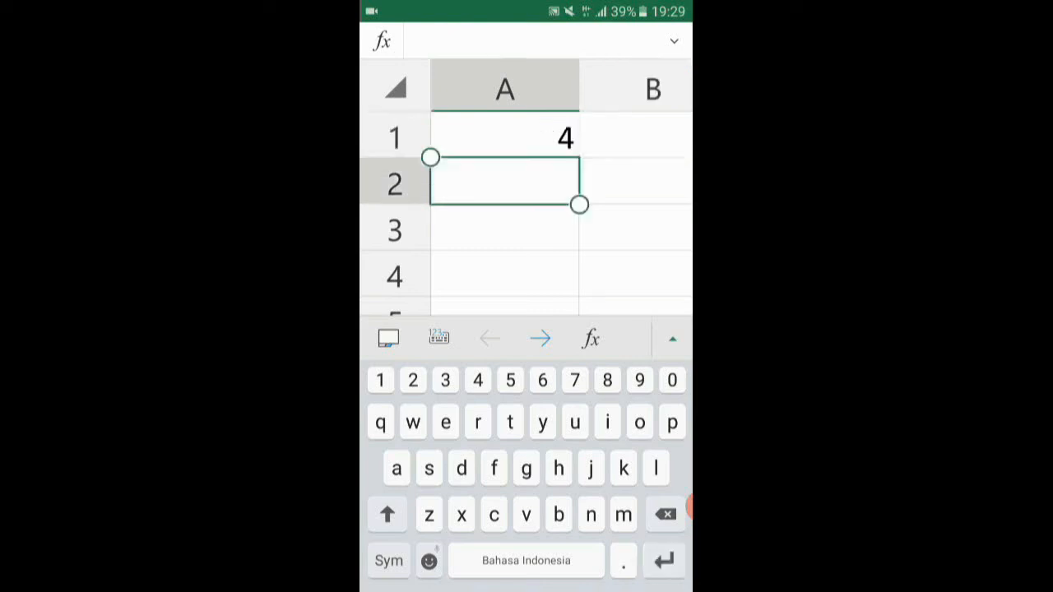